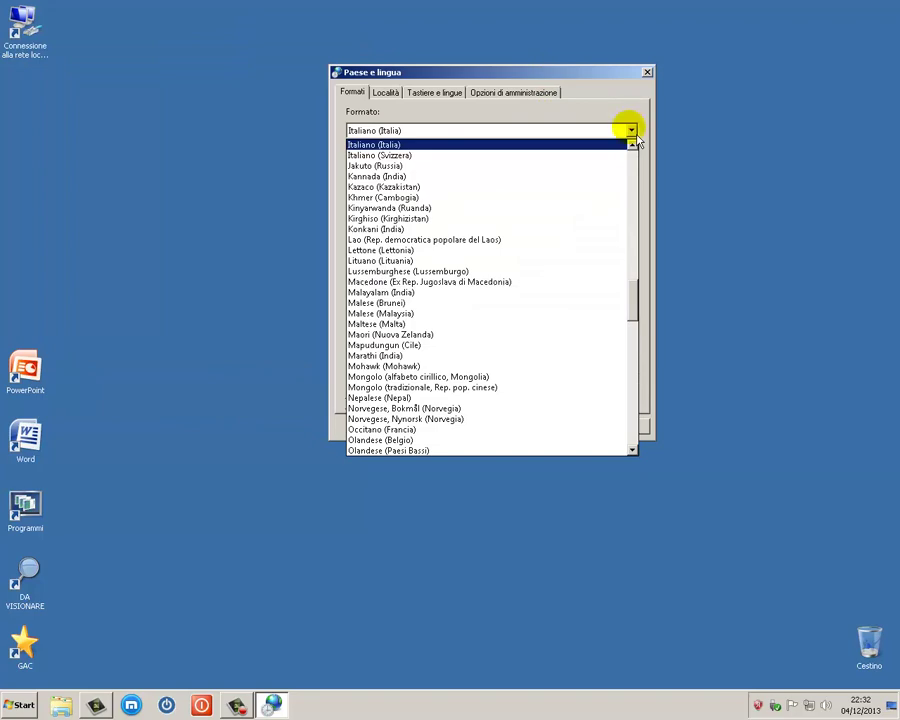
# Step: Keep Italiano (Italia) as the regional format and review the available short and long date formats
pyautogui.click(562, 143)
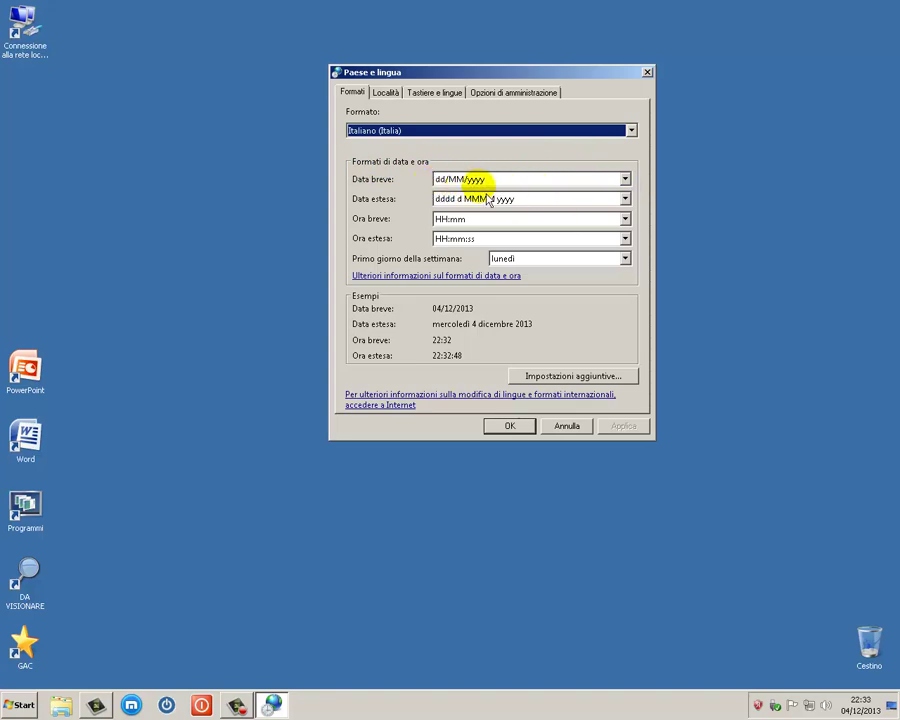
pyautogui.click(626, 199)
pyautogui.click(628, 202)
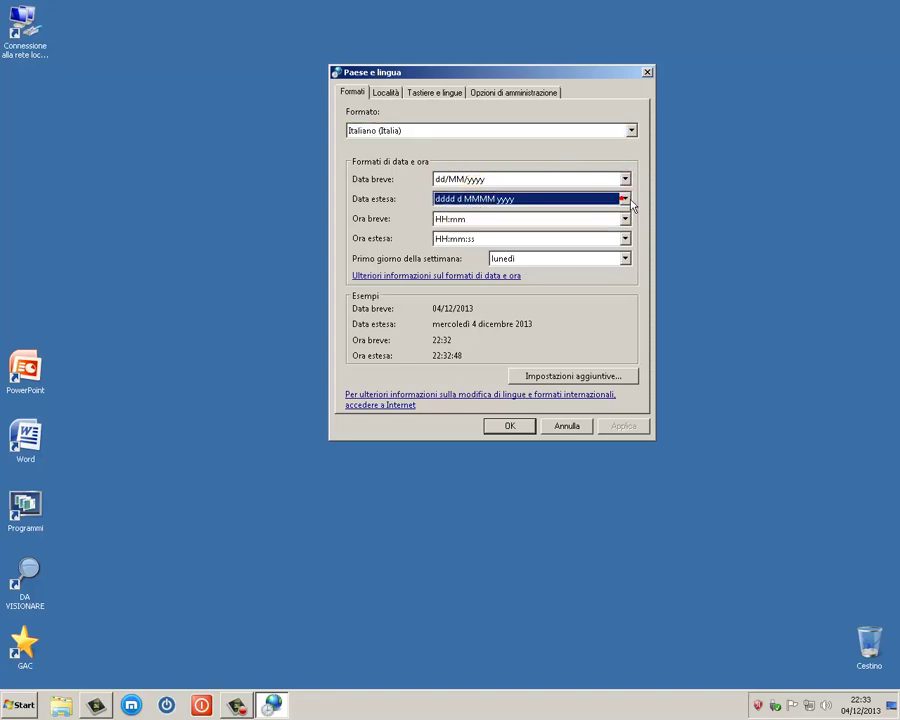
pyautogui.click(625, 180)
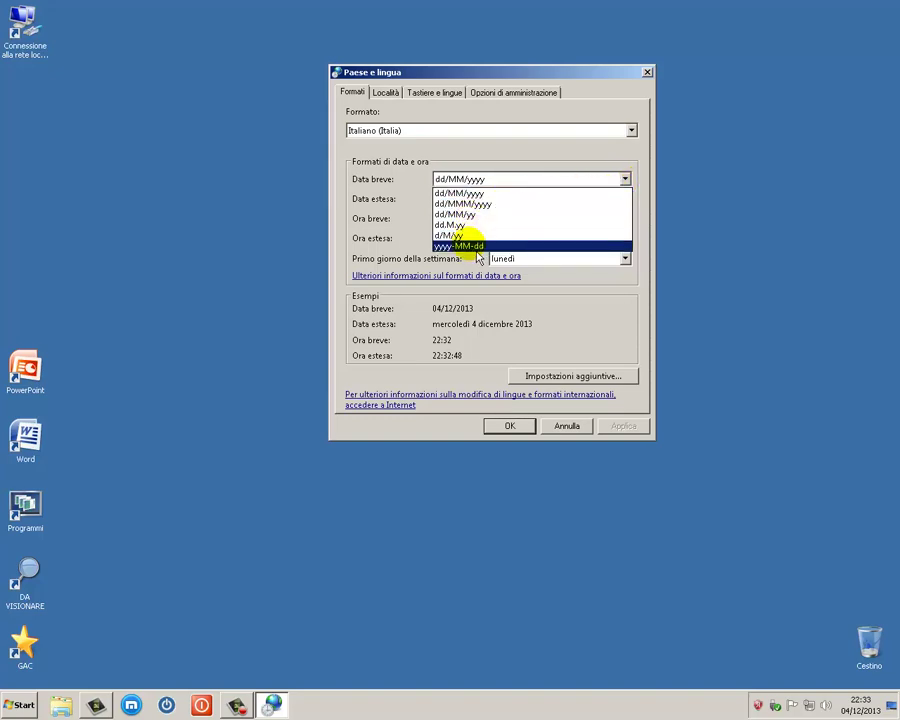
pyautogui.click(426, 237)
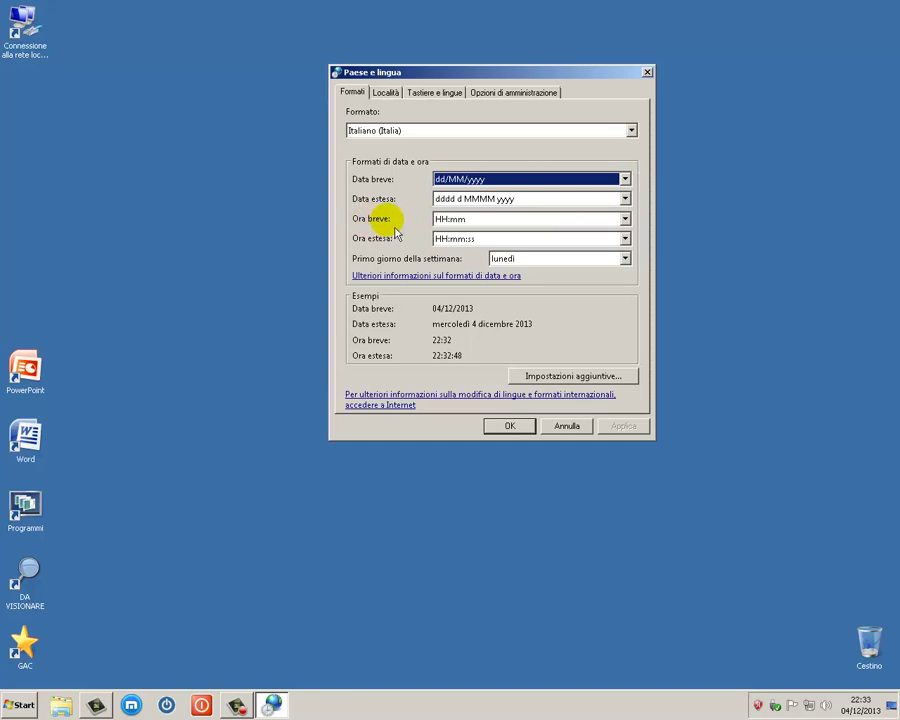
# Step: Review the short and long time formats and keep lunedì as the first day of the week
pyautogui.click(627, 220)
pyautogui.click(633, 230)
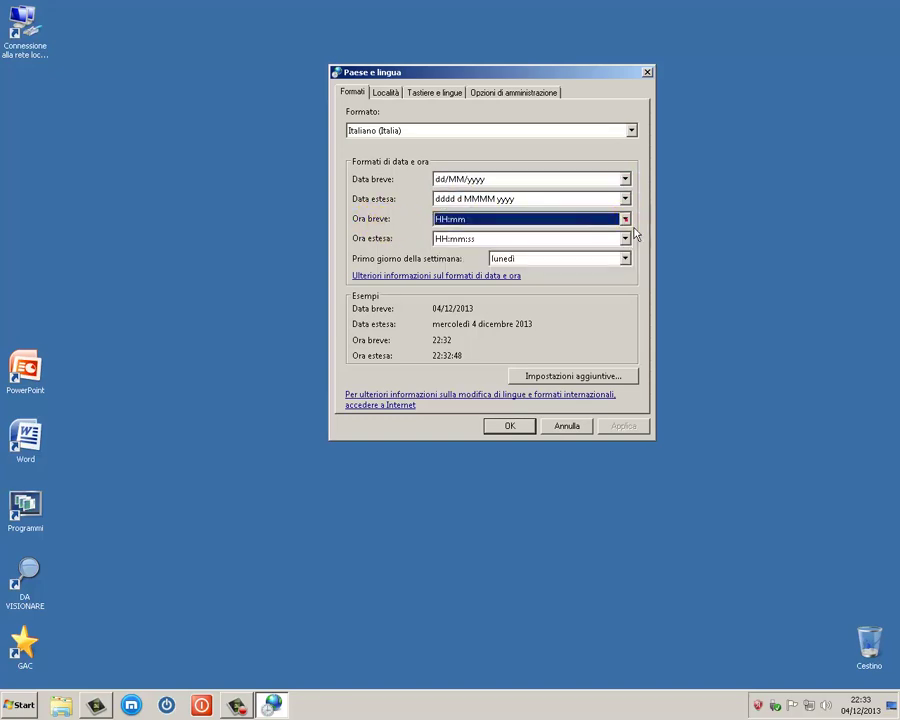
pyautogui.click(627, 238)
pyautogui.click(627, 238)
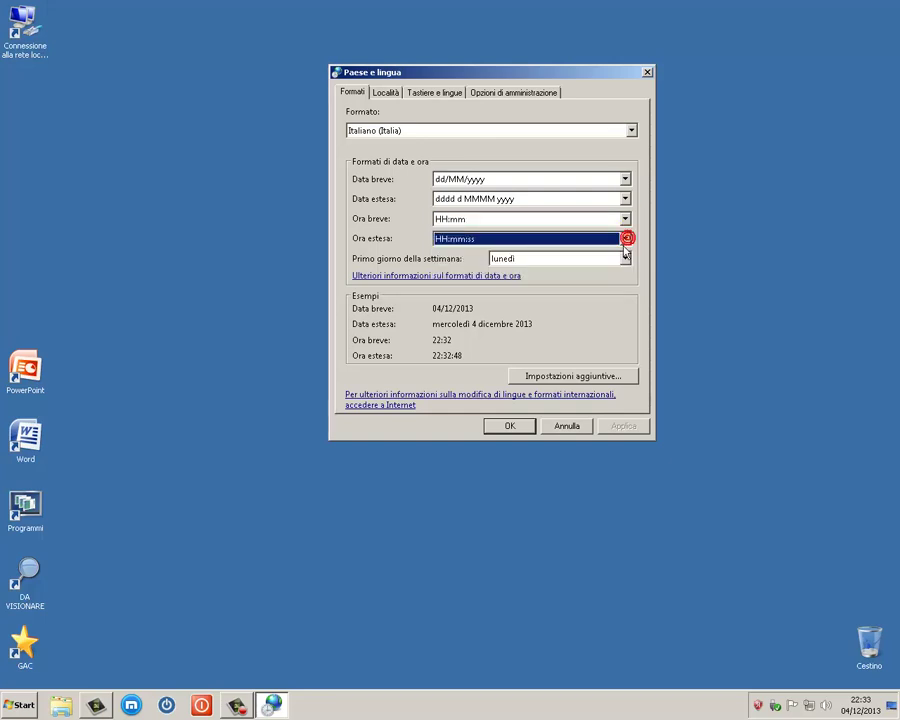
pyautogui.click(625, 262)
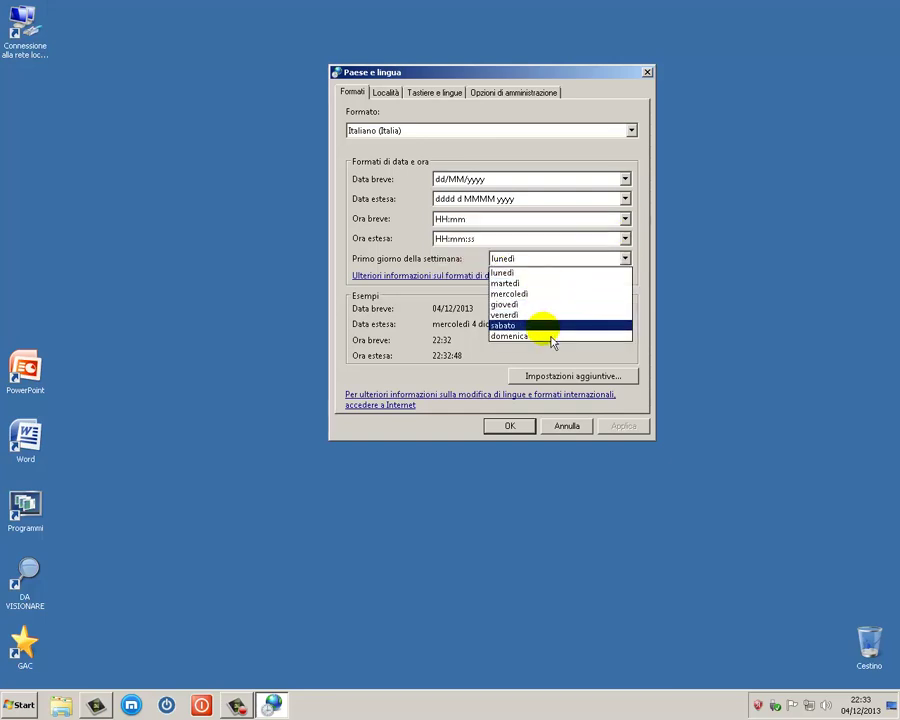
pyautogui.click(547, 274)
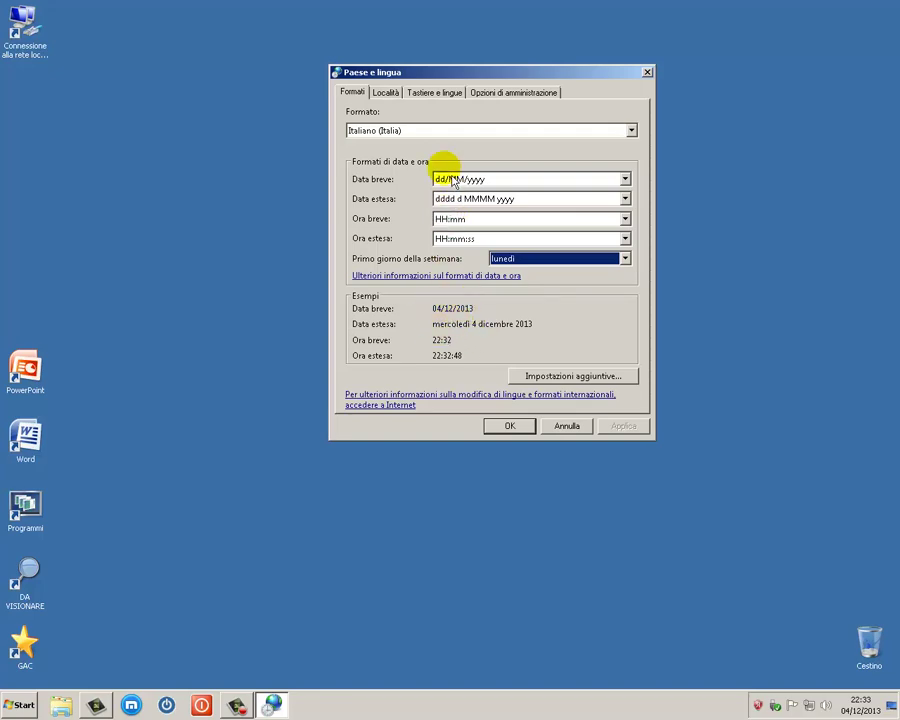
# Step: Set the short date format to yyyy-MM-dd
pyautogui.click(624, 180)
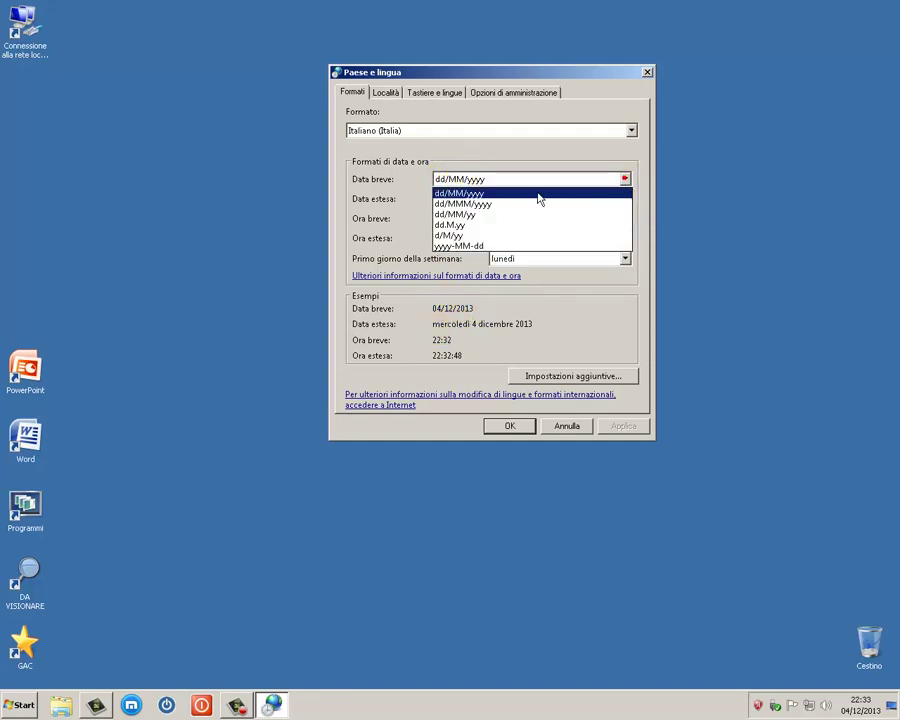
pyautogui.click(568, 244)
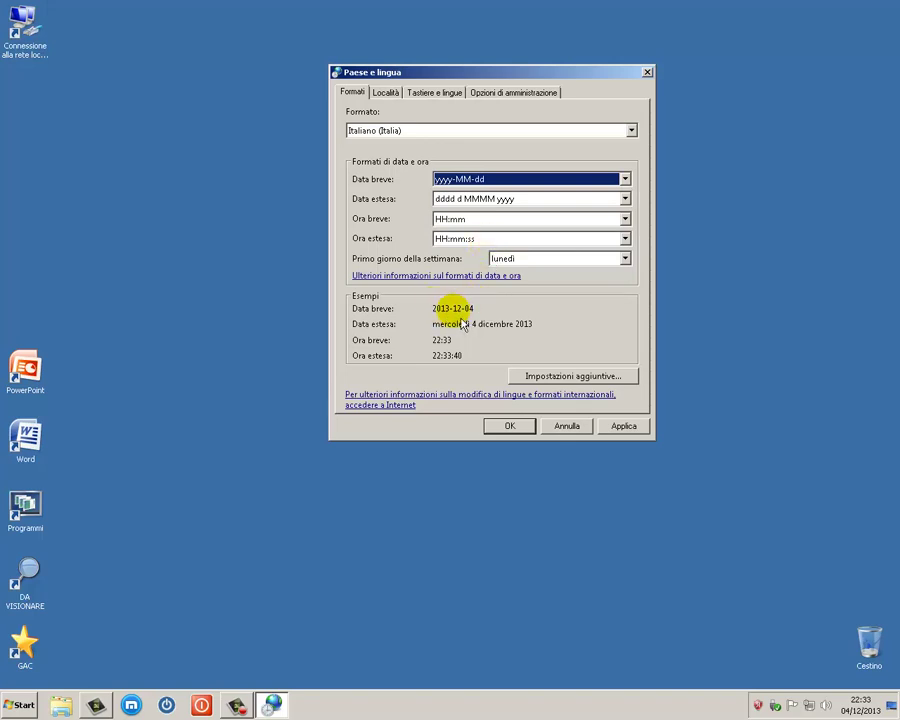
# Step: Open the additional format settings and set the number of decimal digits for numbers to 3
pyautogui.click(592, 380)
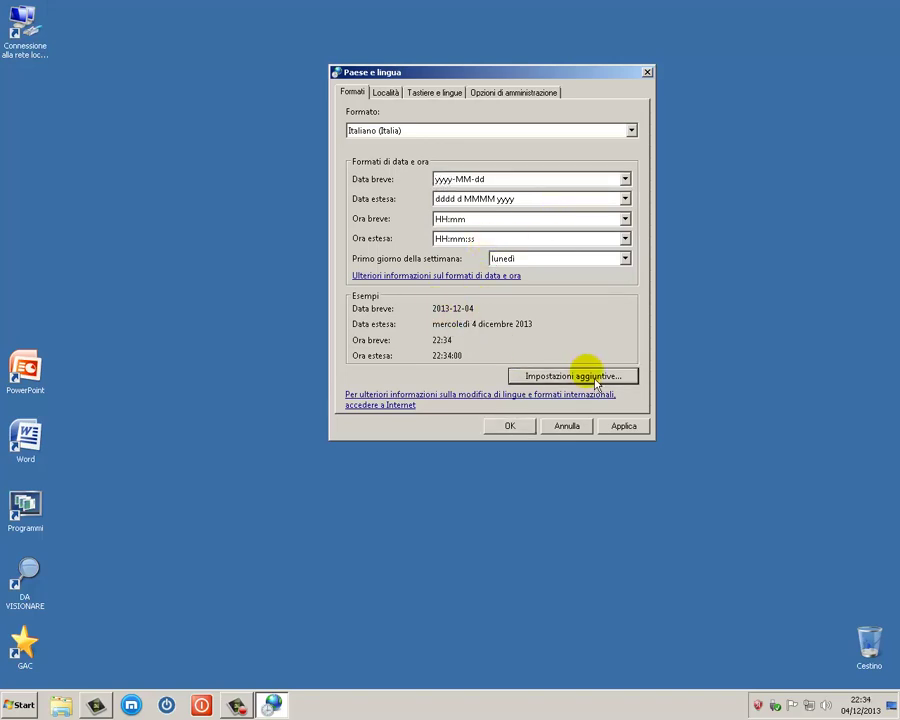
pyautogui.click(590, 382)
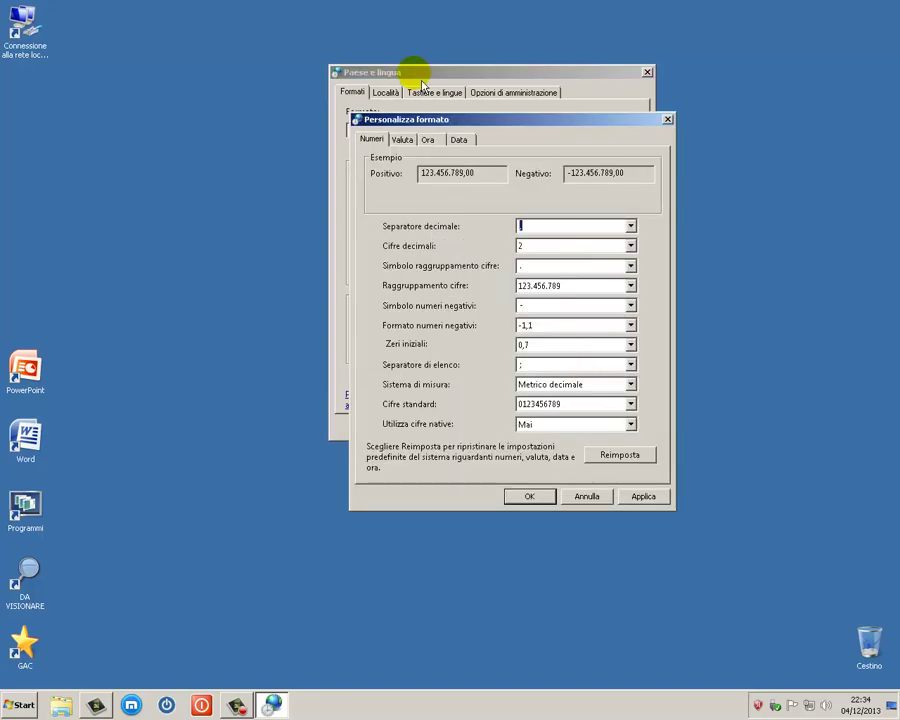
pyautogui.moveTo(448, 133); pyautogui.dragTo(430, 94)
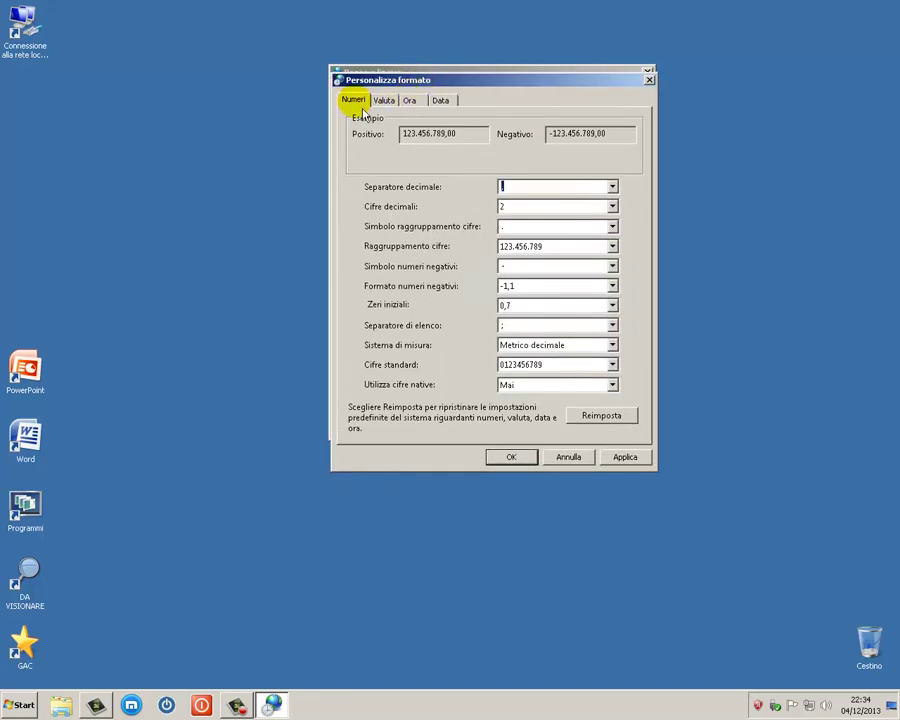
pyautogui.click(617, 193)
pyautogui.click(620, 197)
pyautogui.click(620, 205)
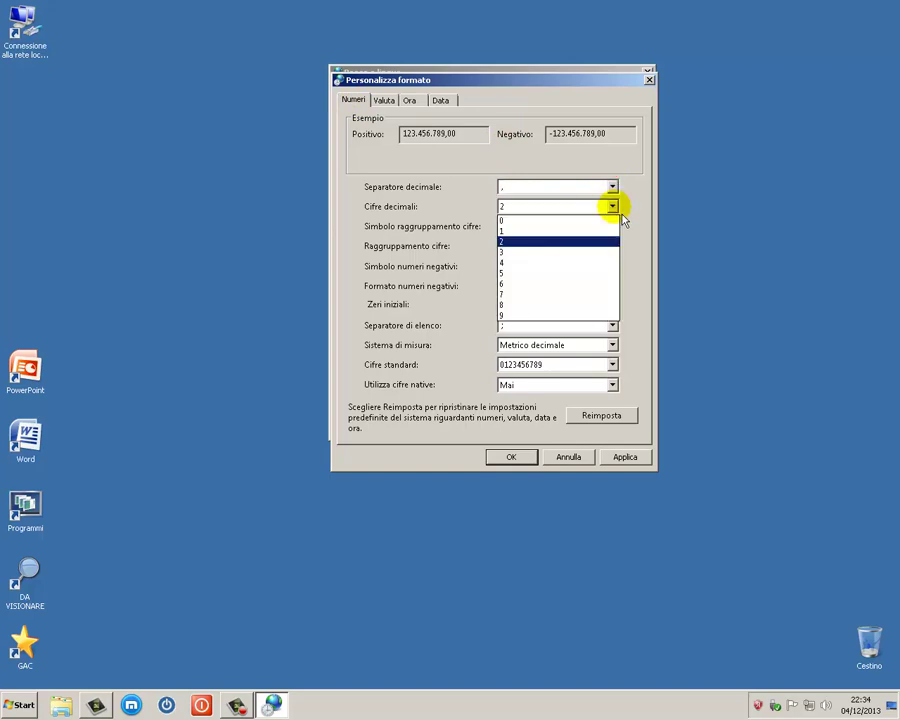
pyautogui.click(600, 260)
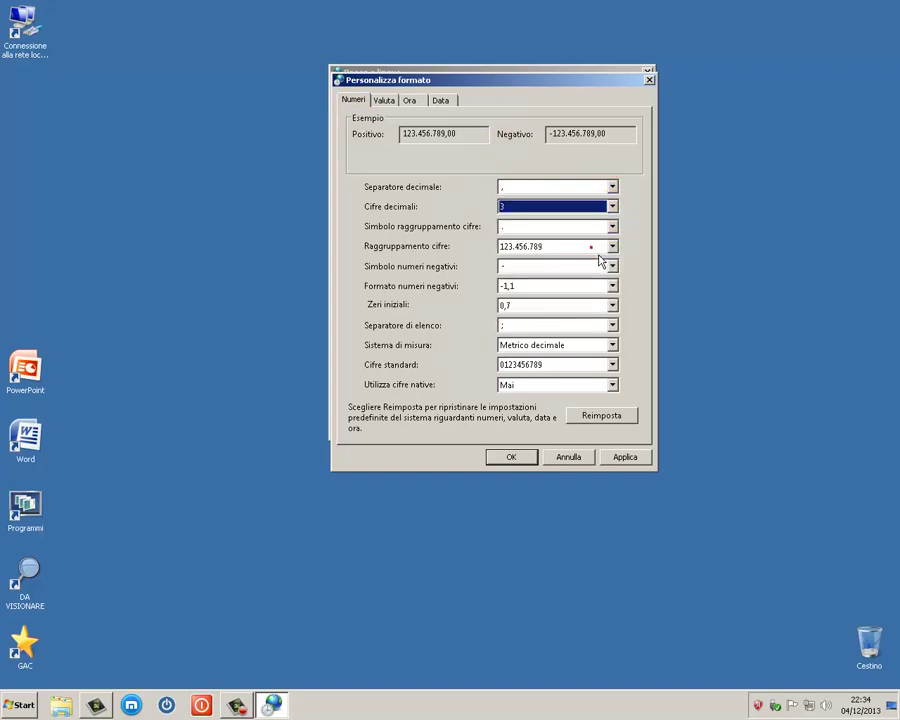
# Step: Examine the number options for digit grouping, negative symbol, negative format and leading zeros without changing them
pyautogui.click(613, 246)
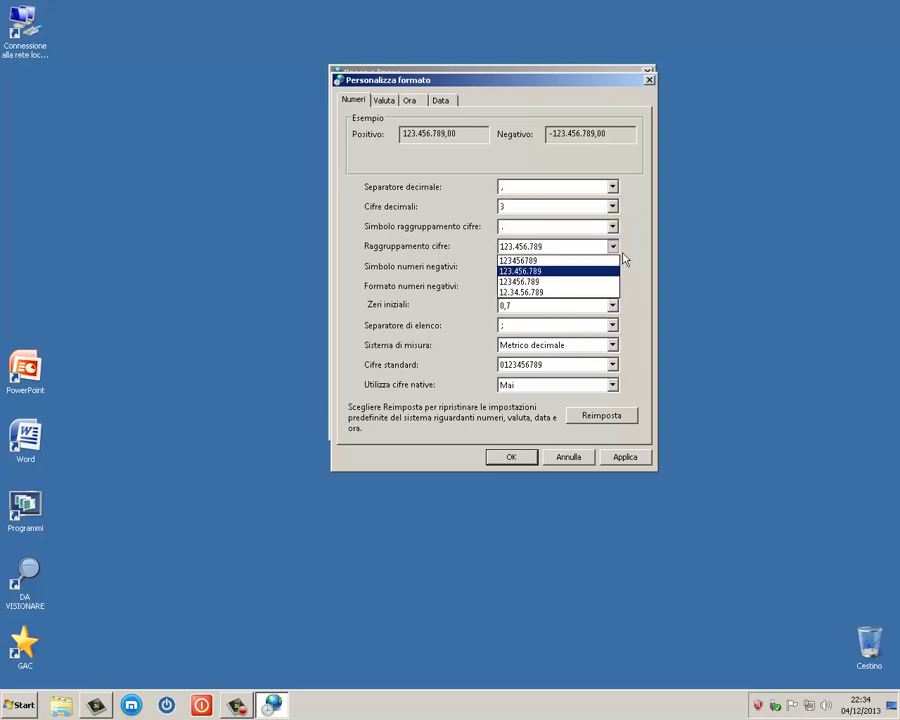
pyautogui.click(613, 246)
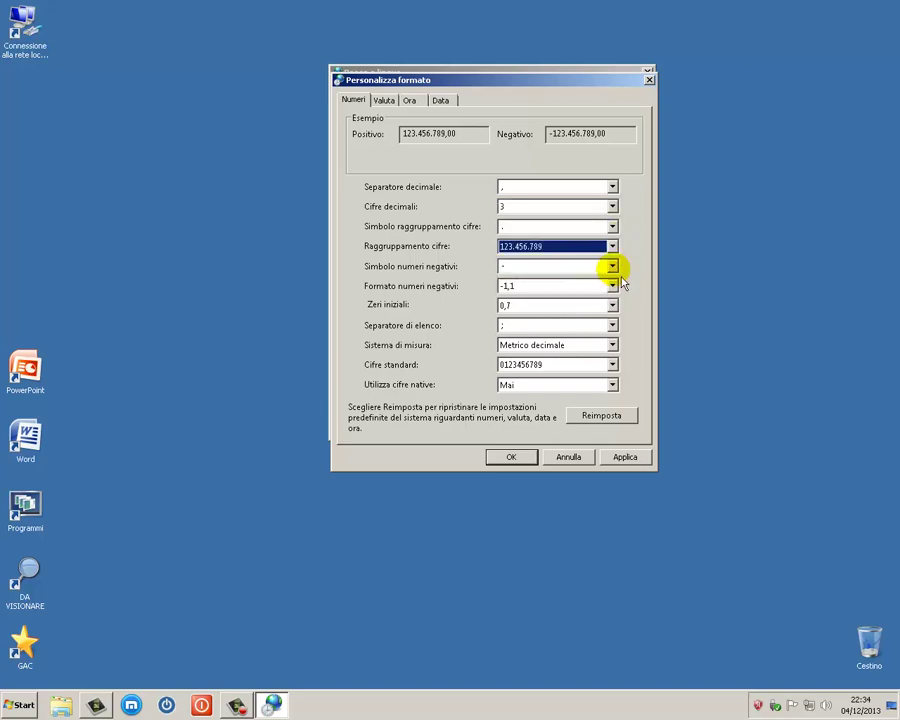
pyautogui.click(613, 267)
pyautogui.click(618, 280)
pyautogui.click(613, 287)
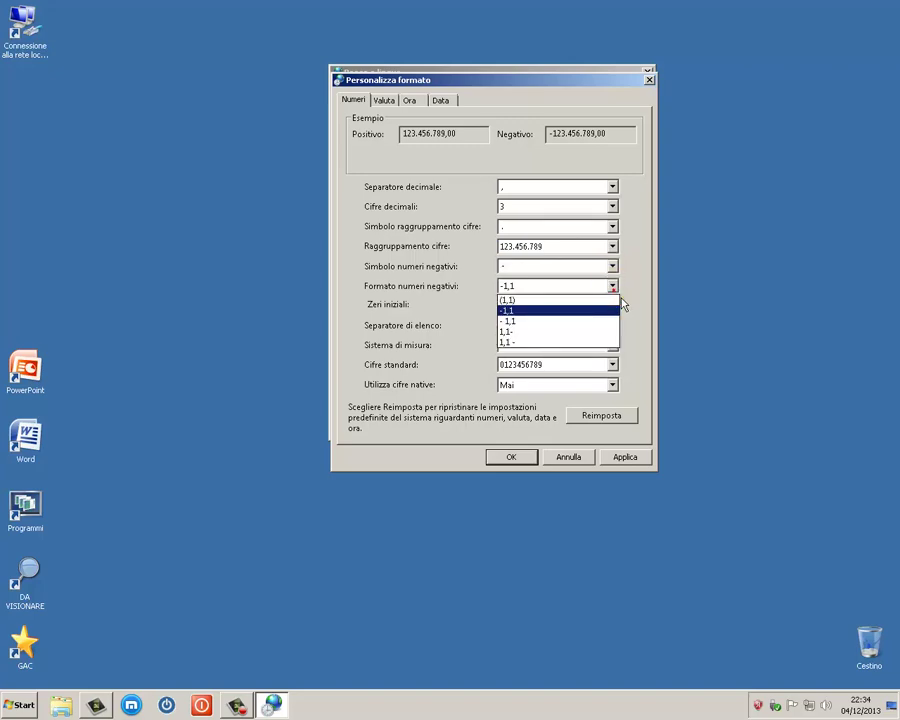
pyautogui.click(480, 310)
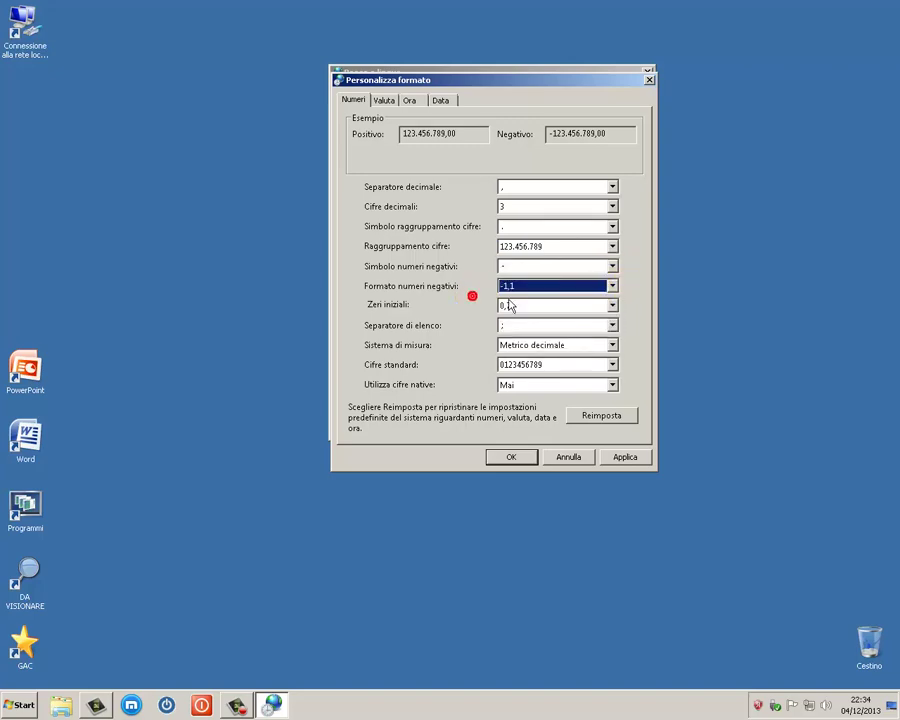
pyautogui.click(614, 307)
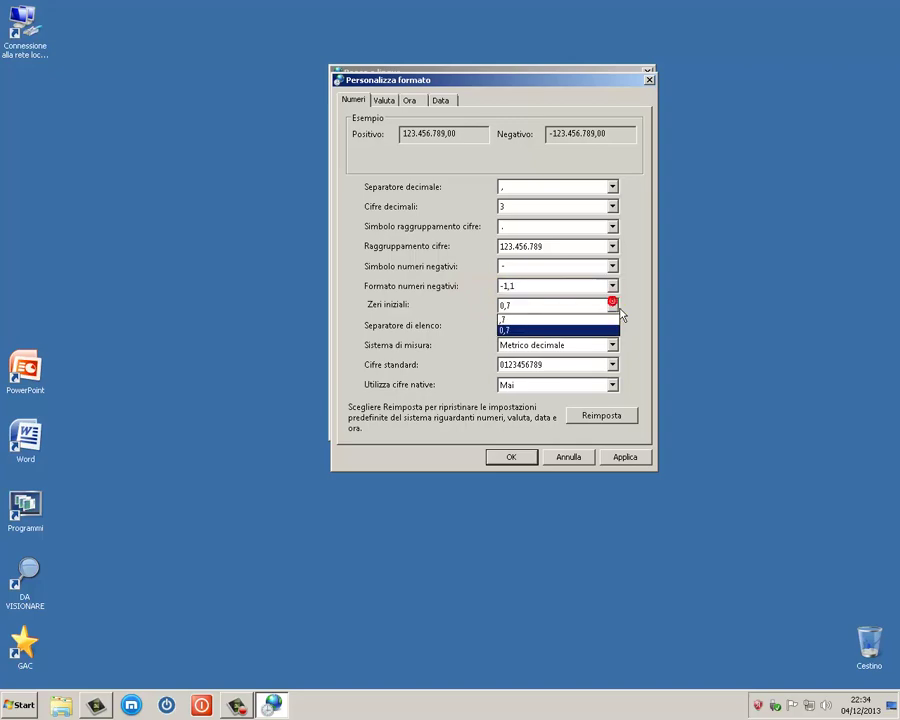
pyautogui.click(616, 310)
pyautogui.click(613, 306)
pyautogui.click(477, 328)
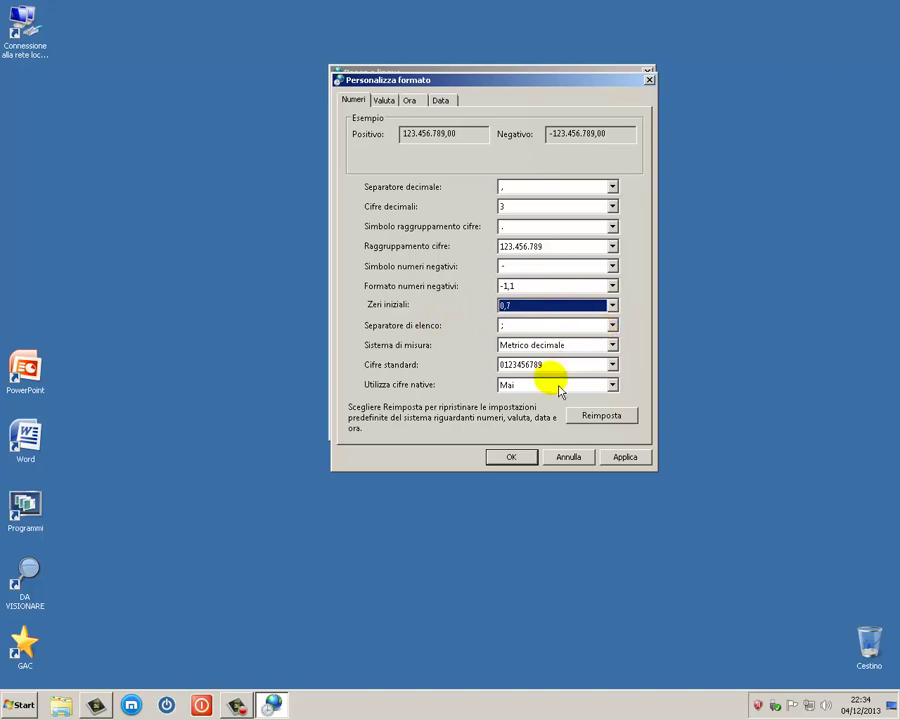
# Step: Examine the available currency symbols and the formats for positive and negative currency values
pyautogui.click(390, 100)
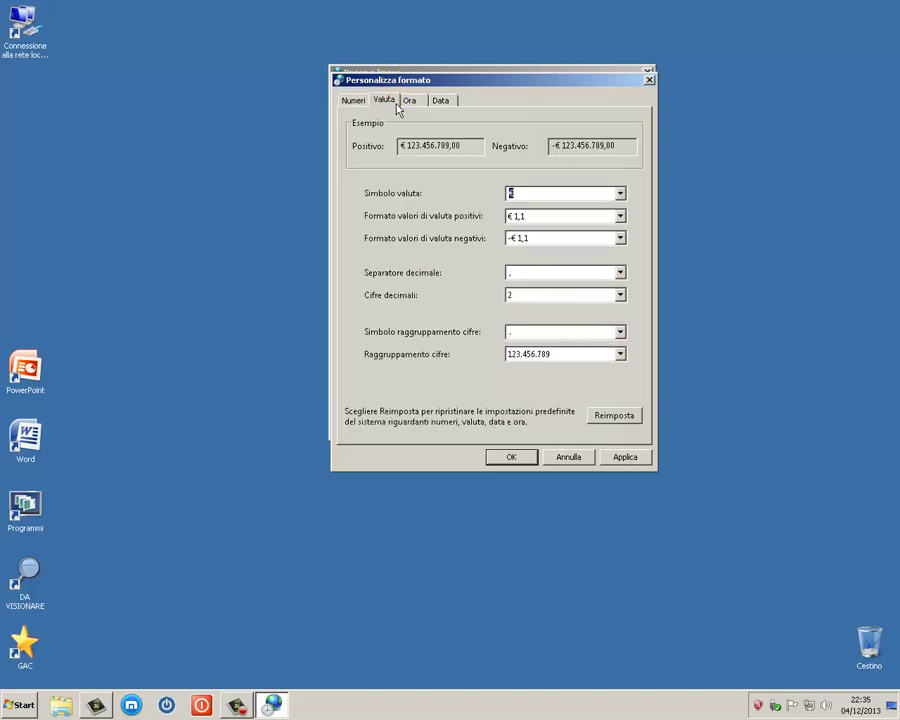
pyautogui.click(628, 202)
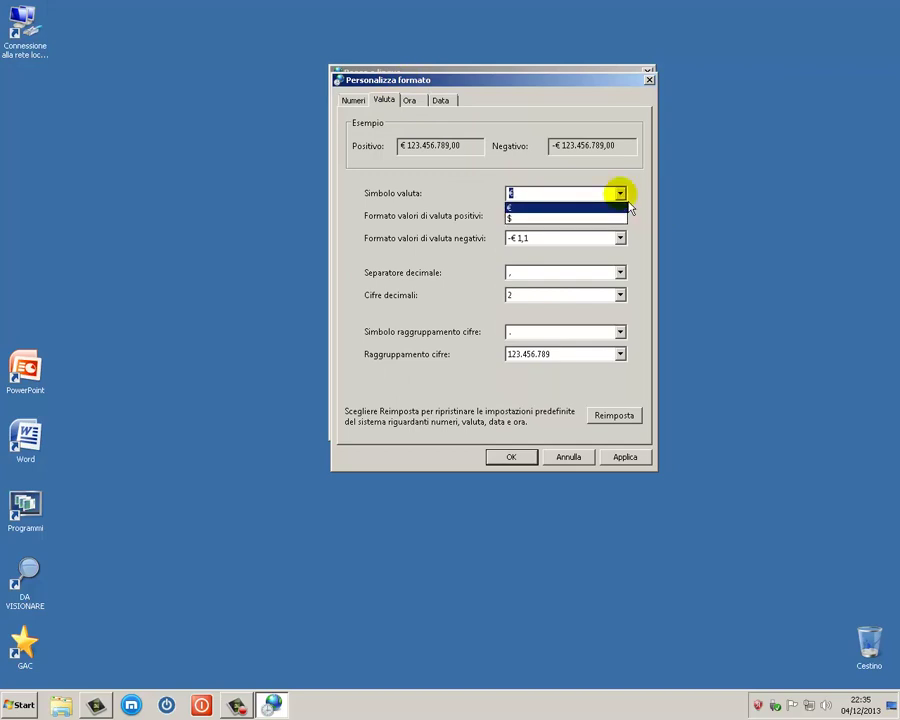
pyautogui.click(628, 207)
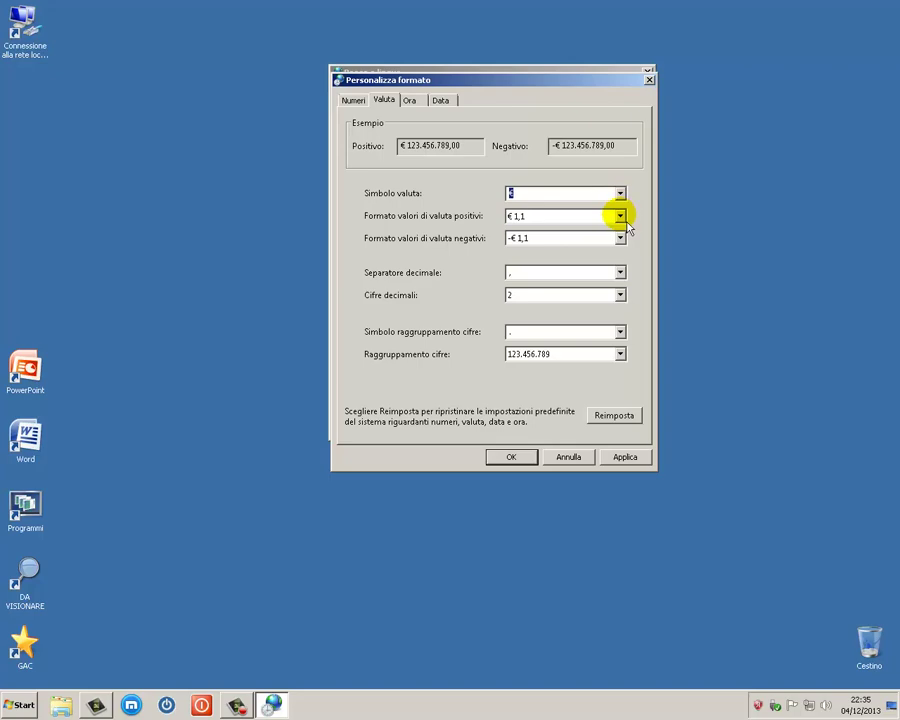
pyautogui.click(622, 216)
pyautogui.click(620, 220)
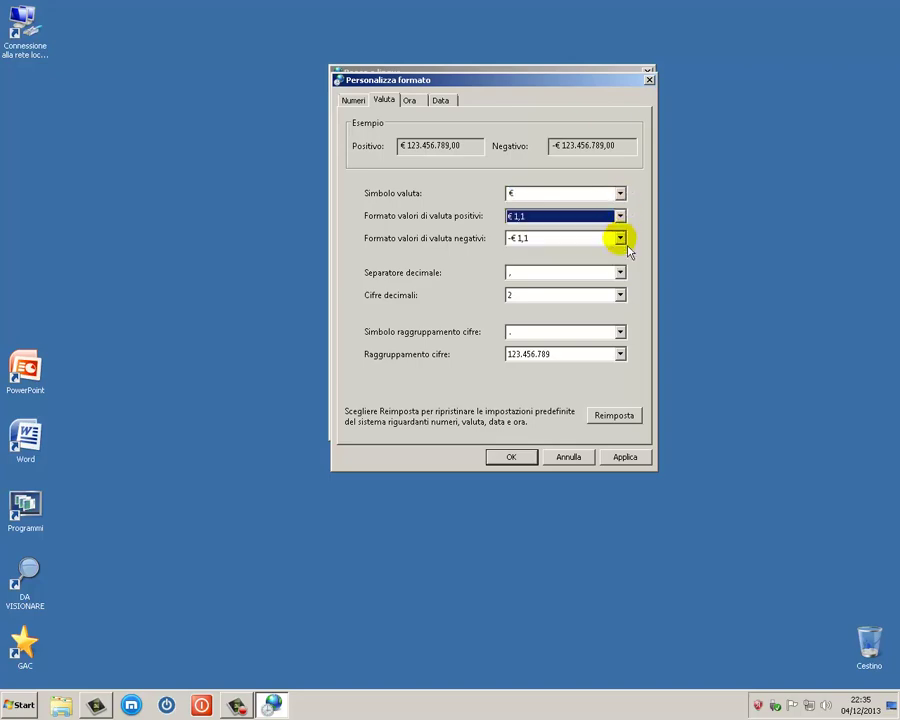
pyautogui.click(620, 239)
pyautogui.click(482, 285)
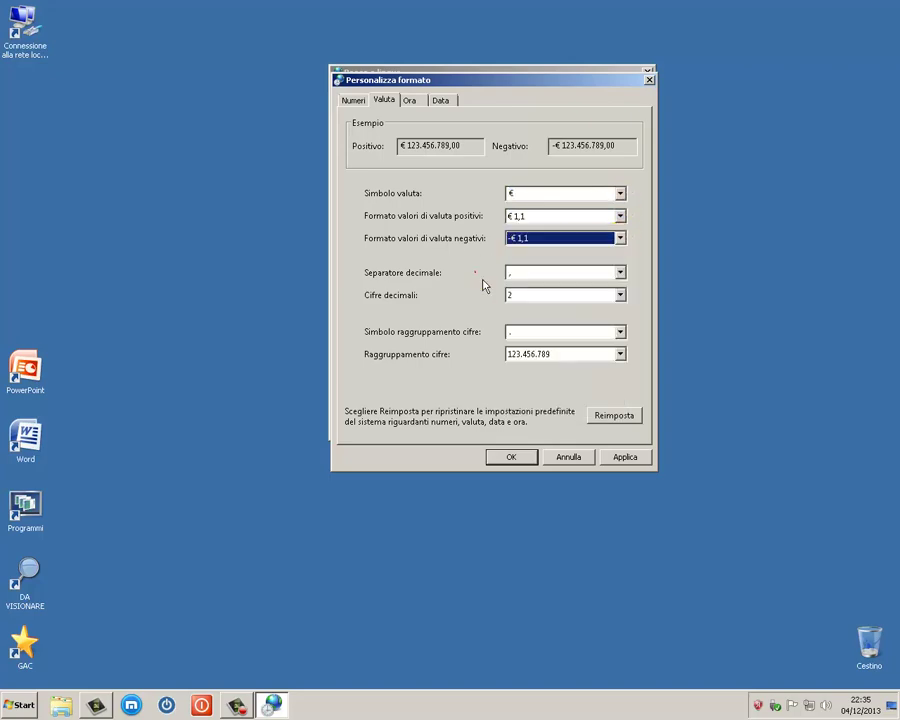
# Step: Keep 2 decimal digits for currency and check the available digit grouping symbols
pyautogui.click(620, 298)
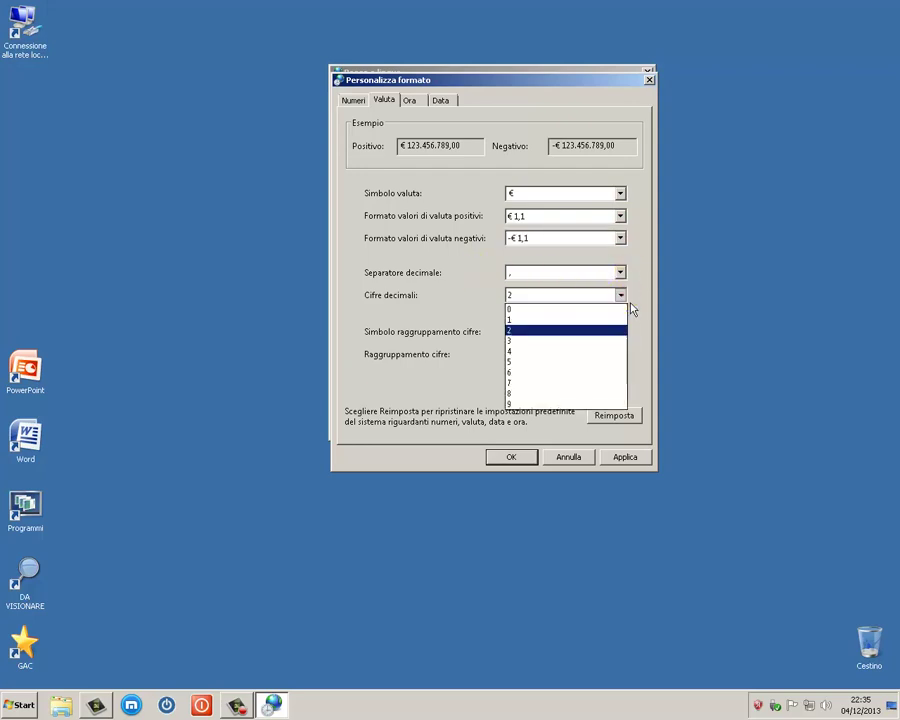
pyautogui.click(548, 330)
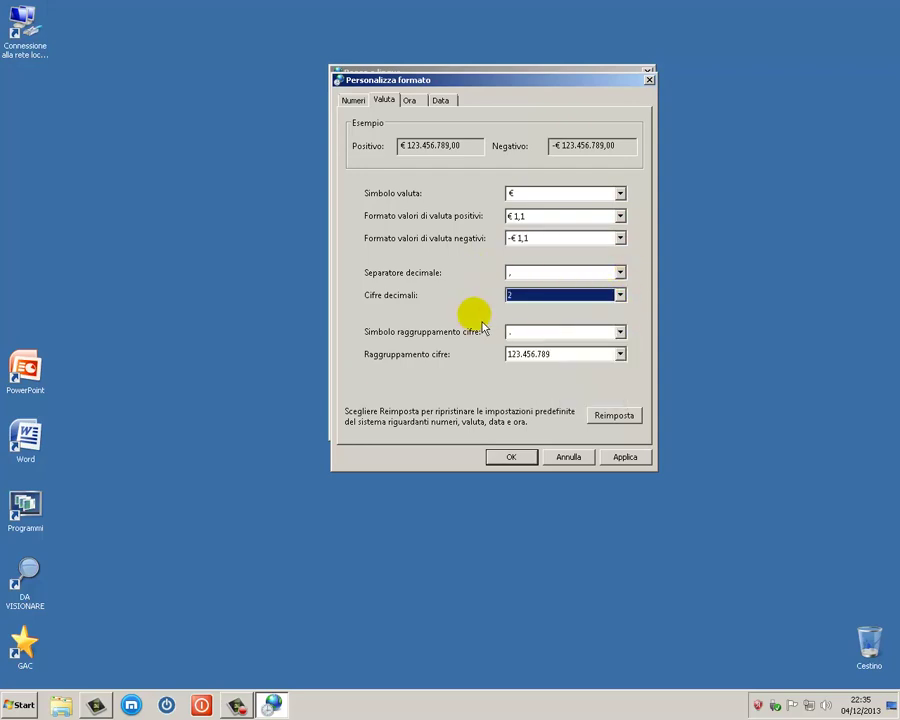
pyautogui.click(621, 333)
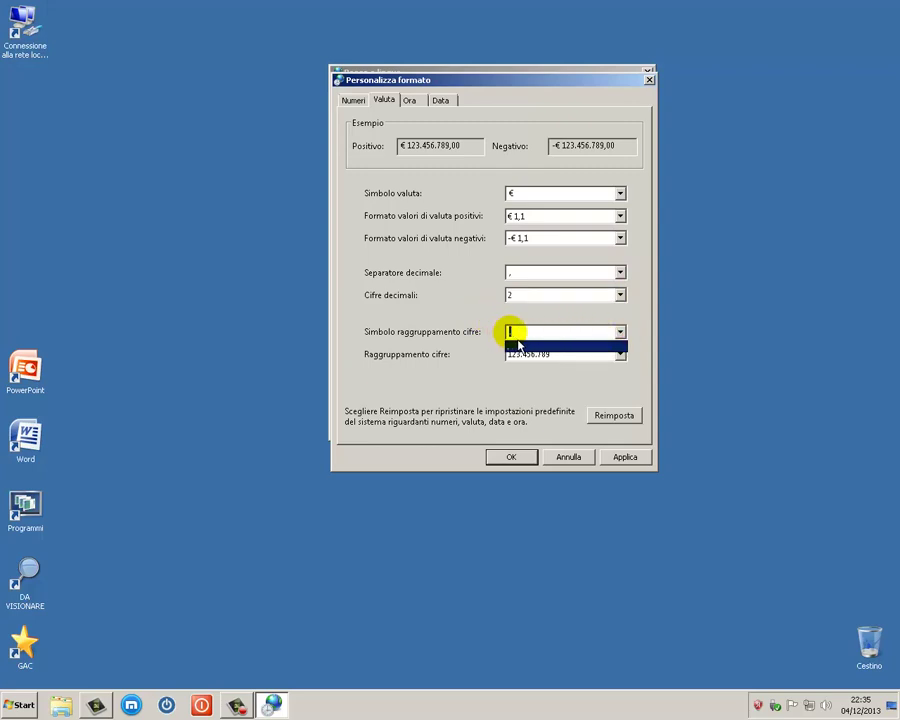
pyautogui.click(516, 370)
# Step: Reset the current format to the system defaults, removing all its customizations
pyautogui.click(630, 418)
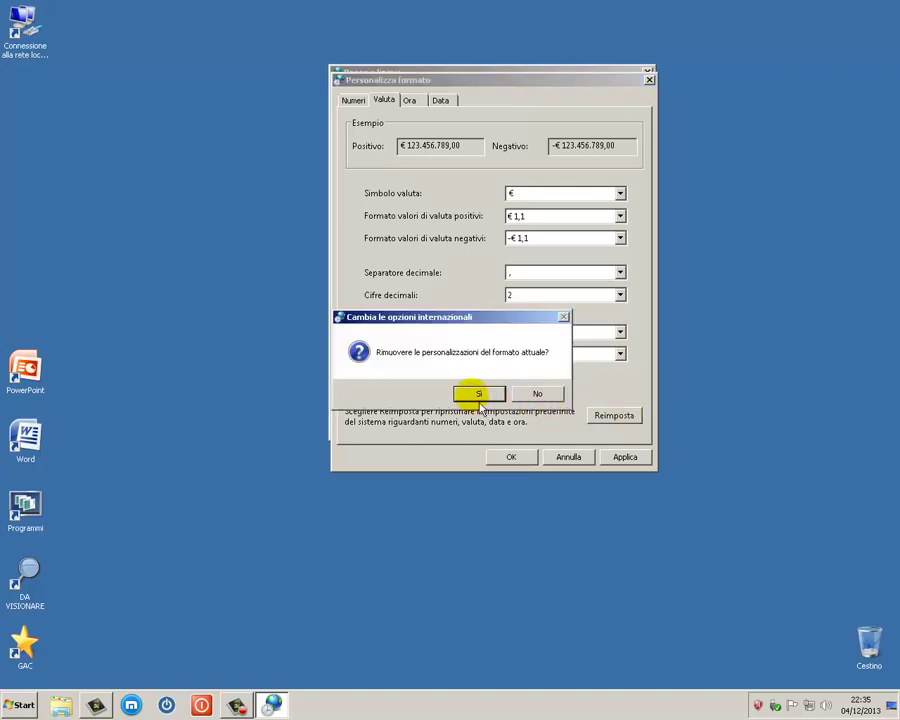
pyautogui.click(479, 394)
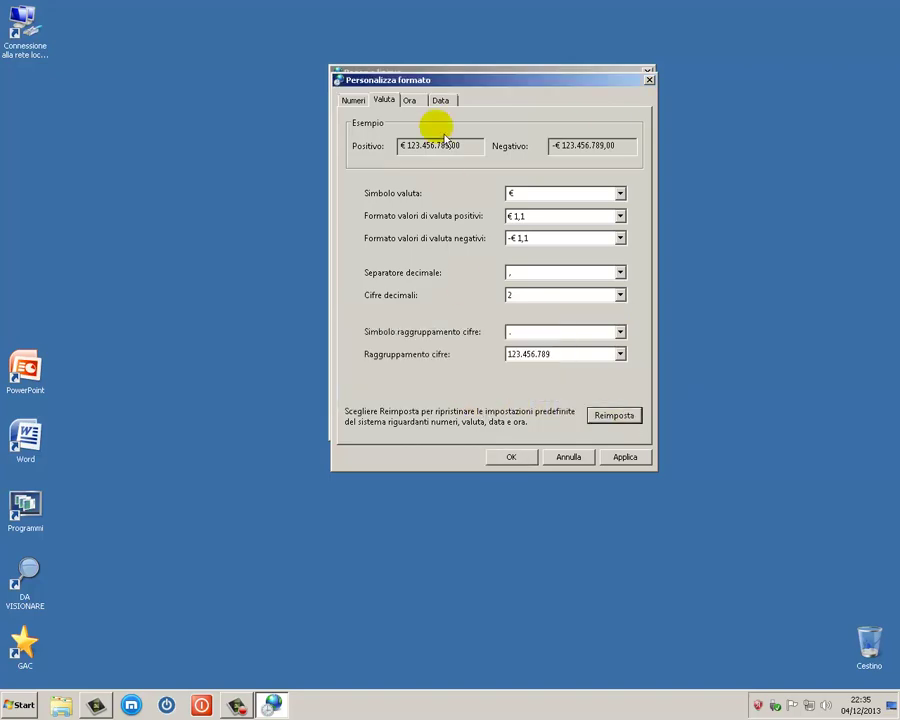
# Step: Review the custom time and date format settings, then dismiss the format customization dialog without saving
pyautogui.click(420, 108)
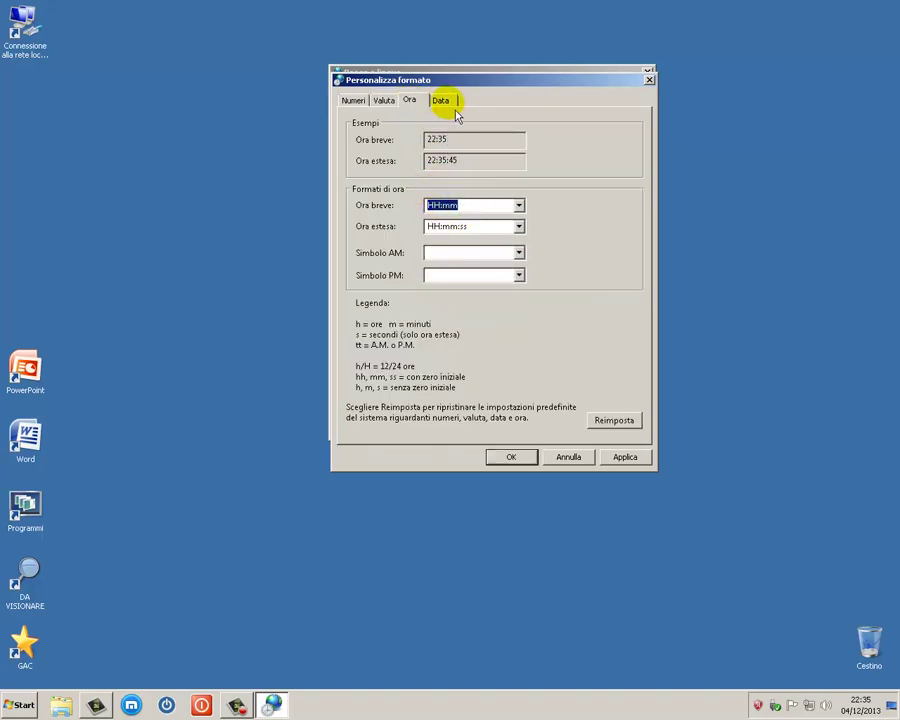
pyautogui.click(452, 106)
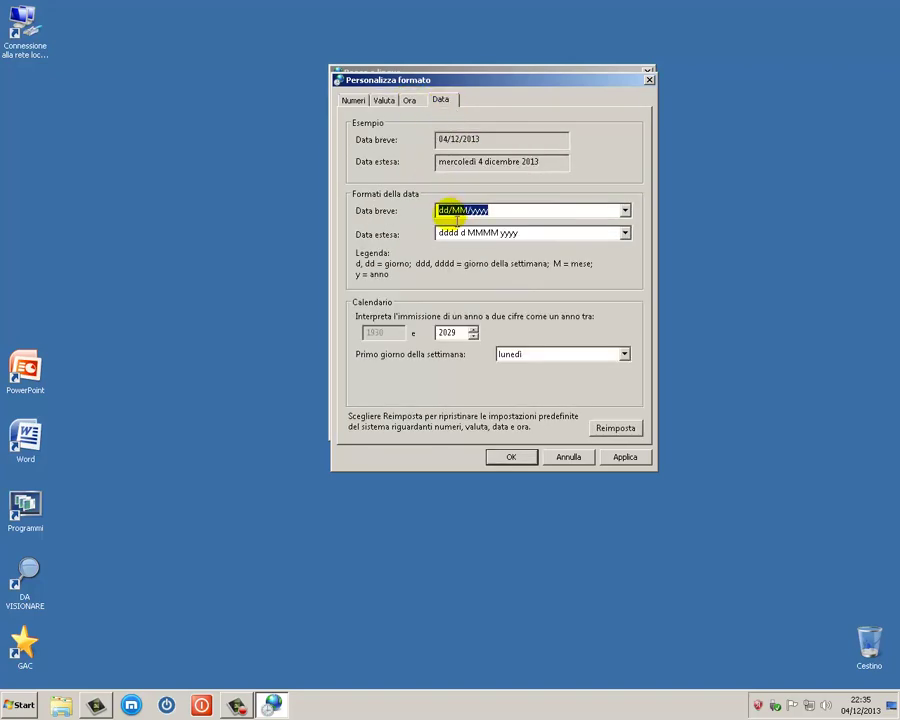
pyautogui.click(572, 457)
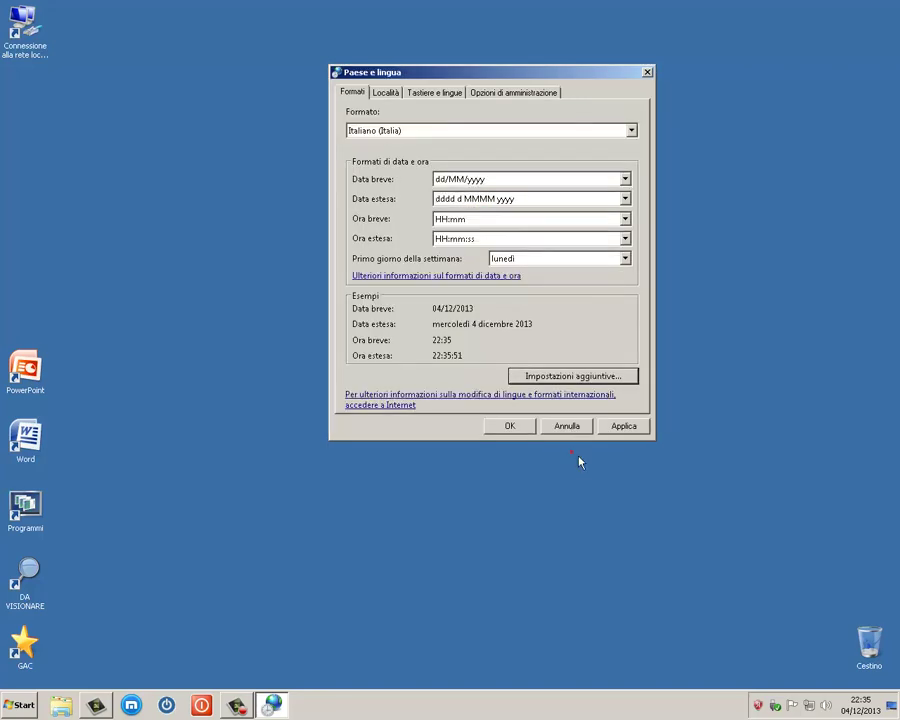
# Step: Check the countries available for the current location, keeping Italia selected
pyautogui.click(387, 92)
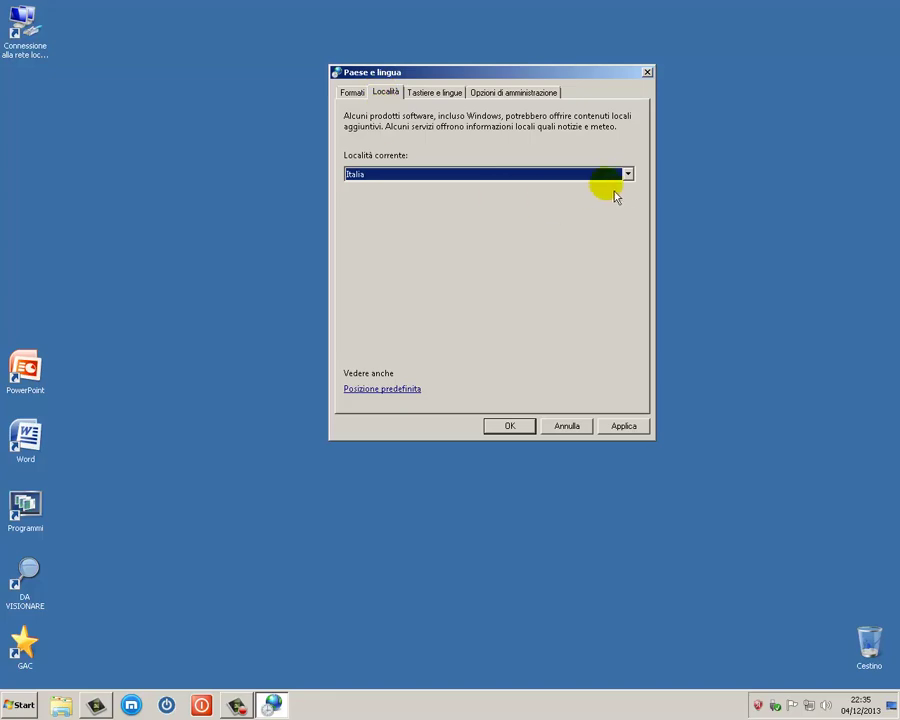
pyautogui.click(633, 184)
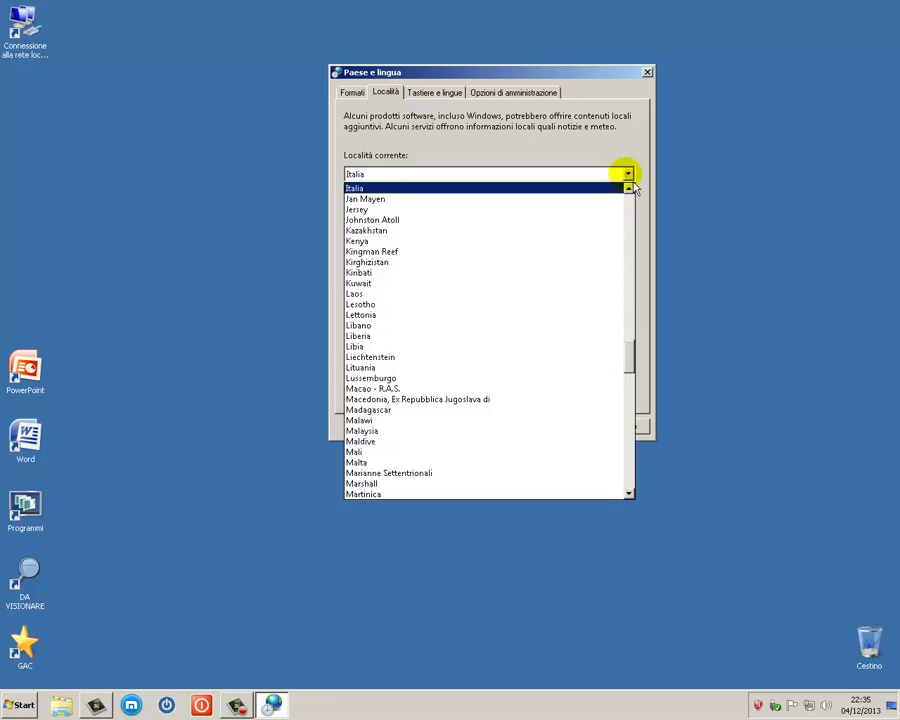
pyautogui.click(633, 185)
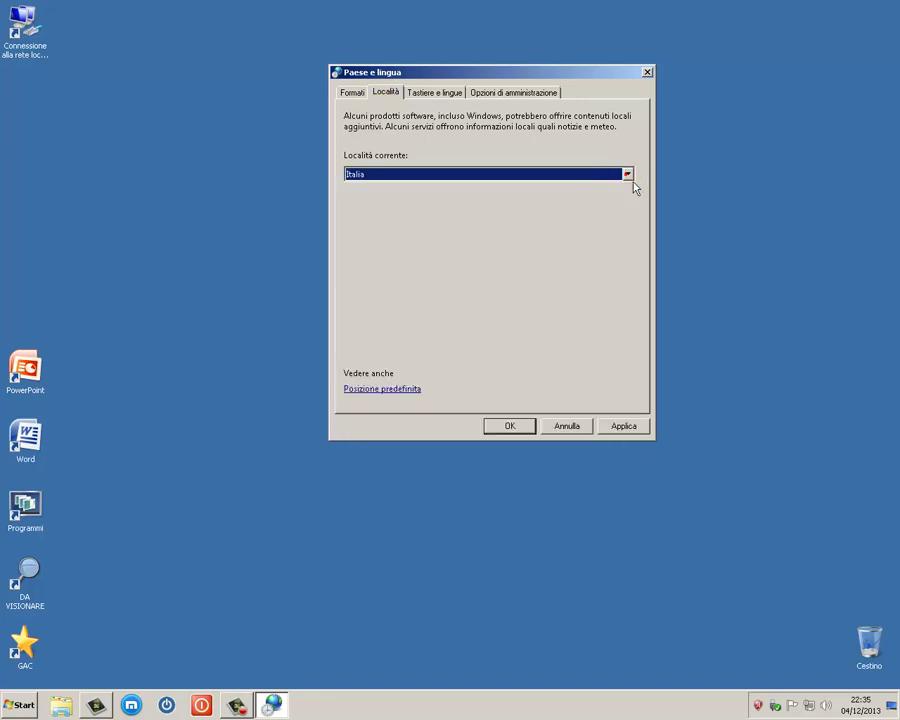
# Step: Examine the default location settings, including the optional address fields, and leave them without saving
pyautogui.click(379, 399)
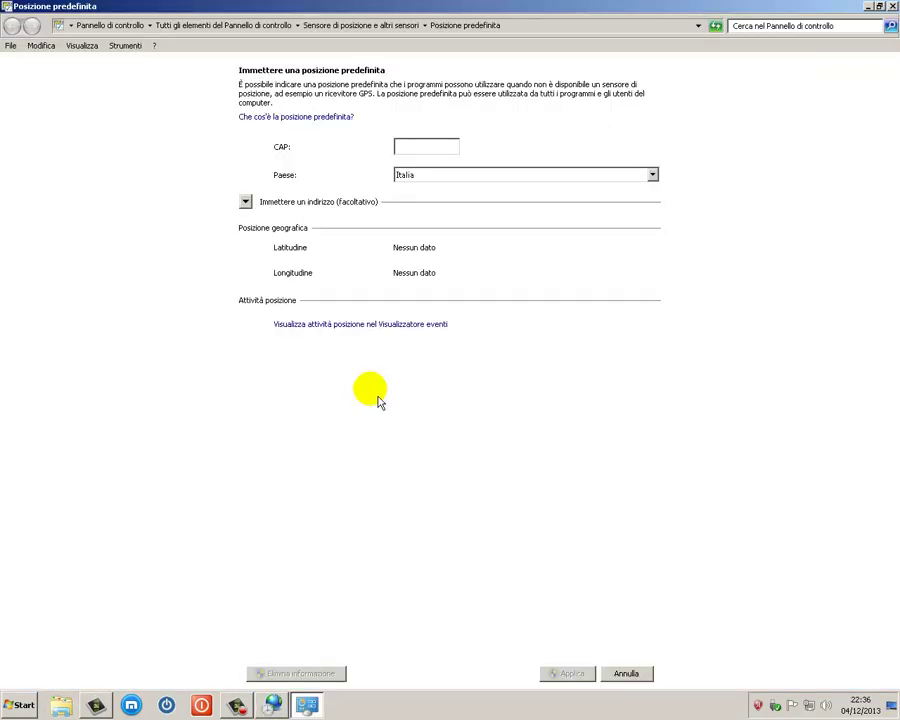
pyautogui.click(410, 148)
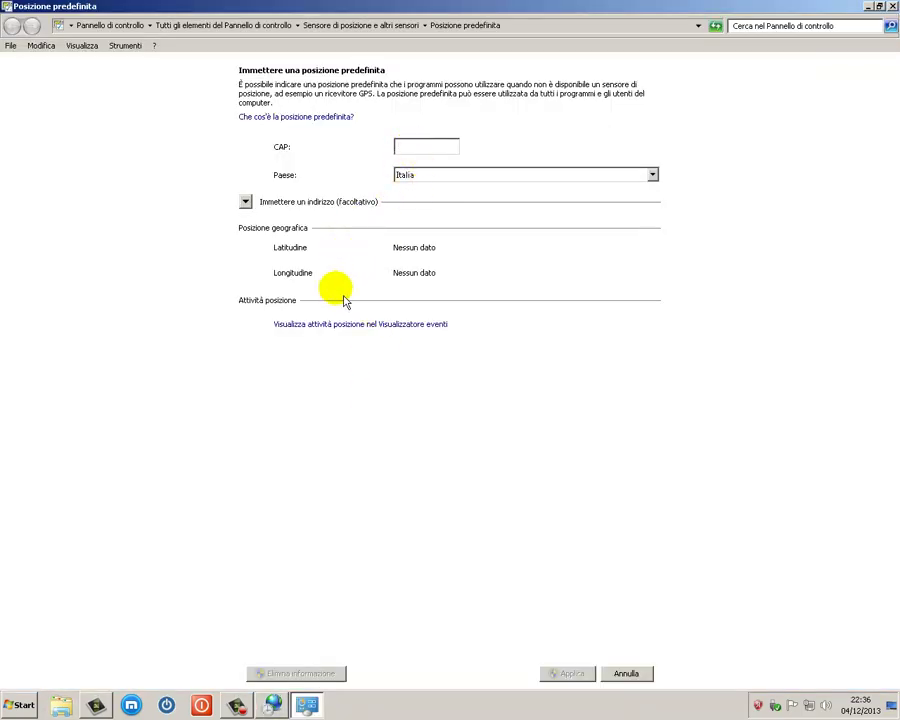
pyautogui.click(315, 208)
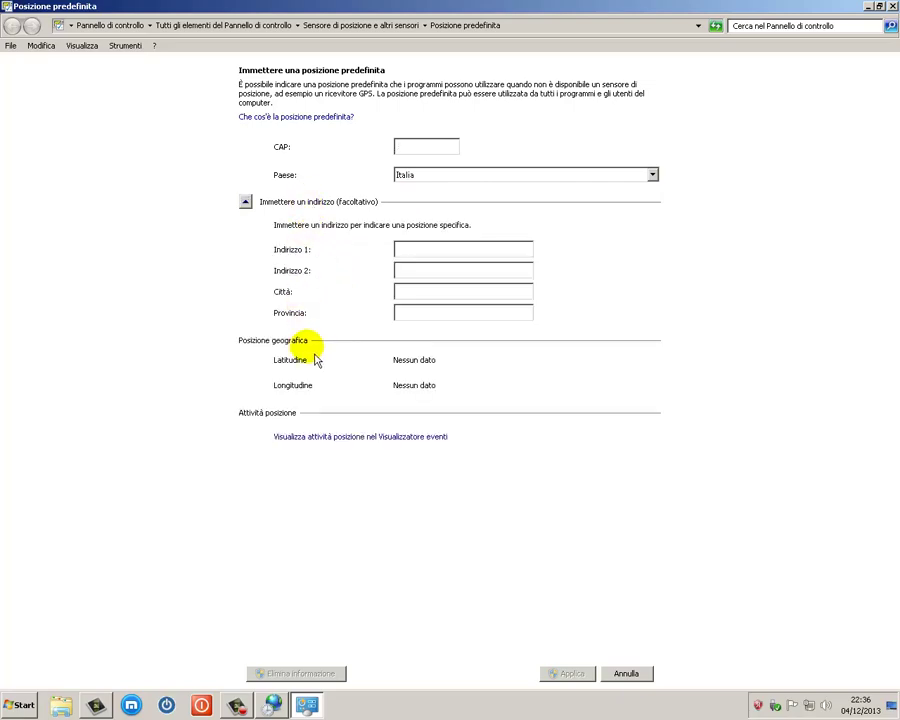
pyautogui.click(640, 675)
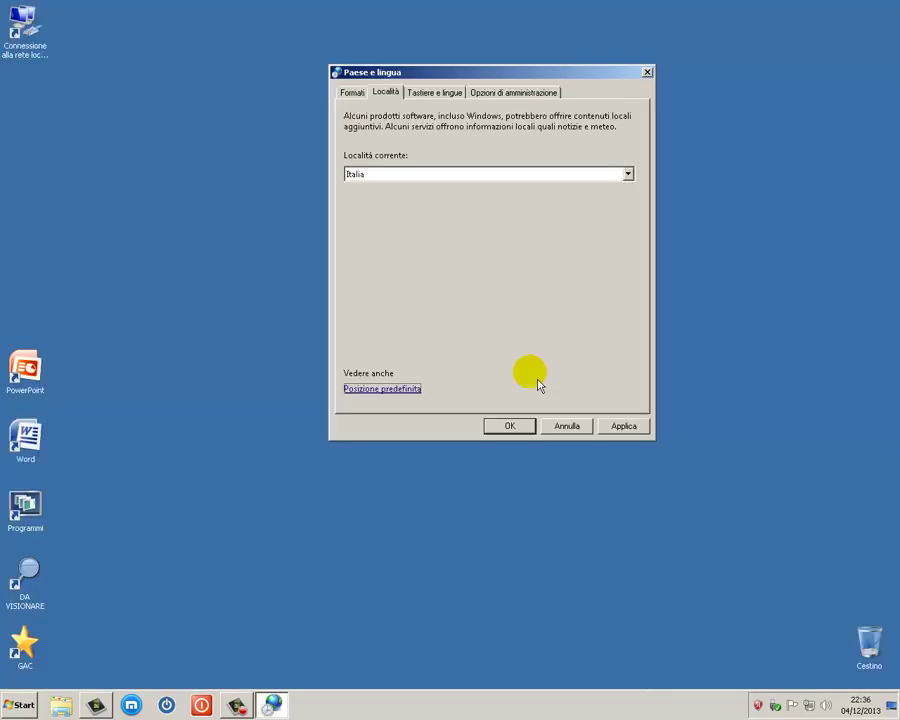
# Step: Examine the installed keyboards and the input languages available to add, without adding any
pyautogui.click(443, 94)
pyautogui.click(545, 155)
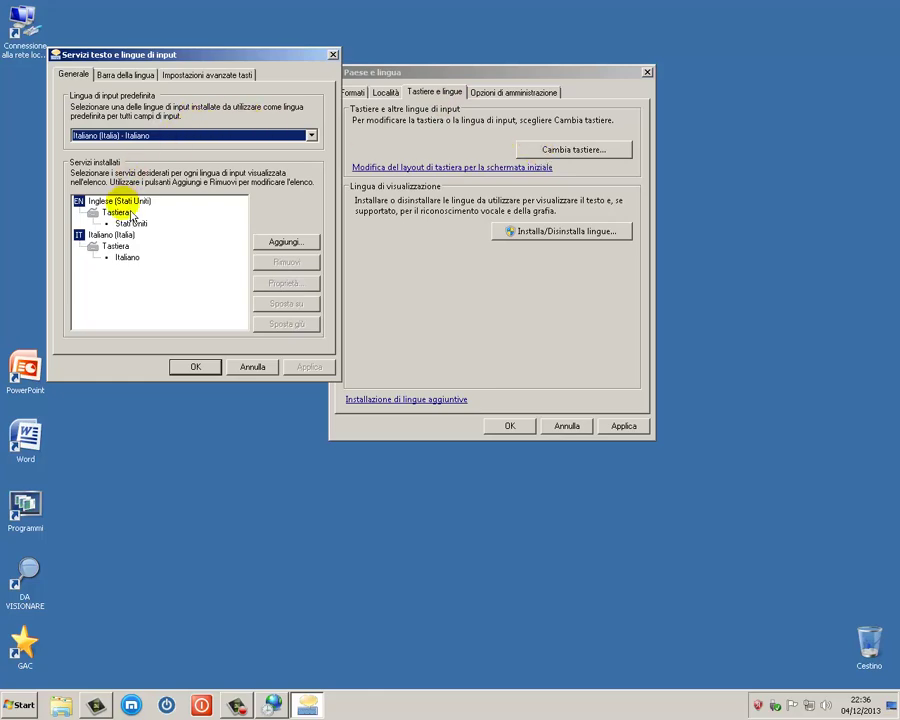
pyautogui.click(126, 223)
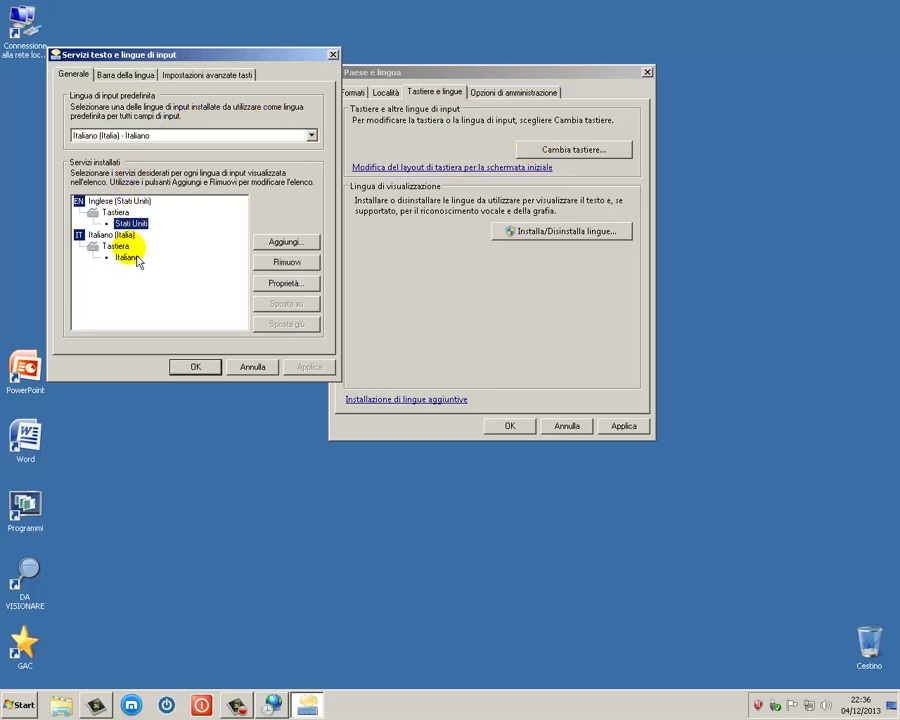
pyautogui.click(288, 245)
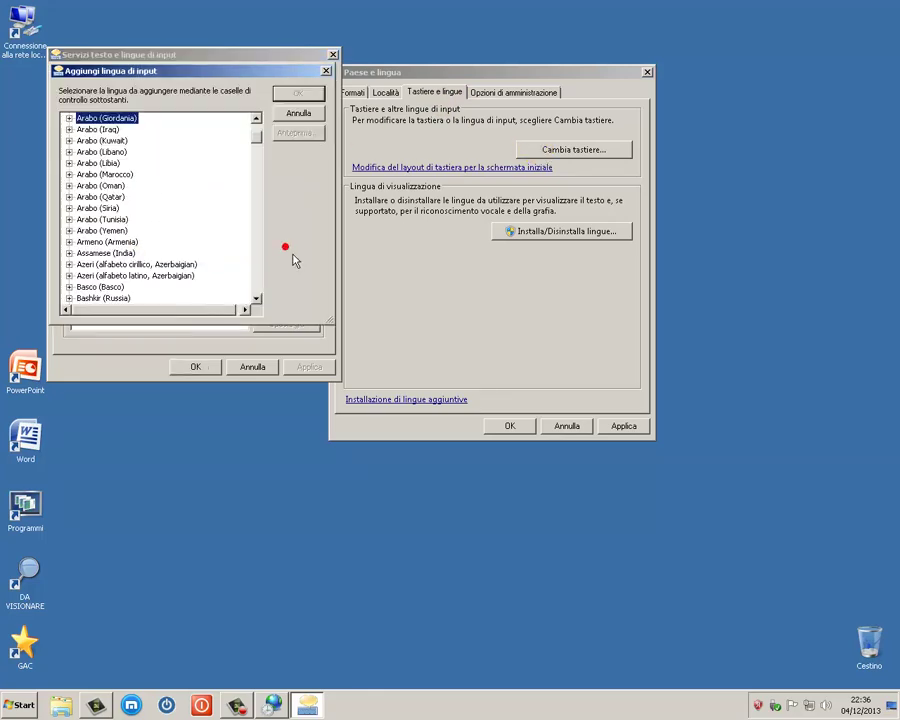
pyautogui.click(299, 114)
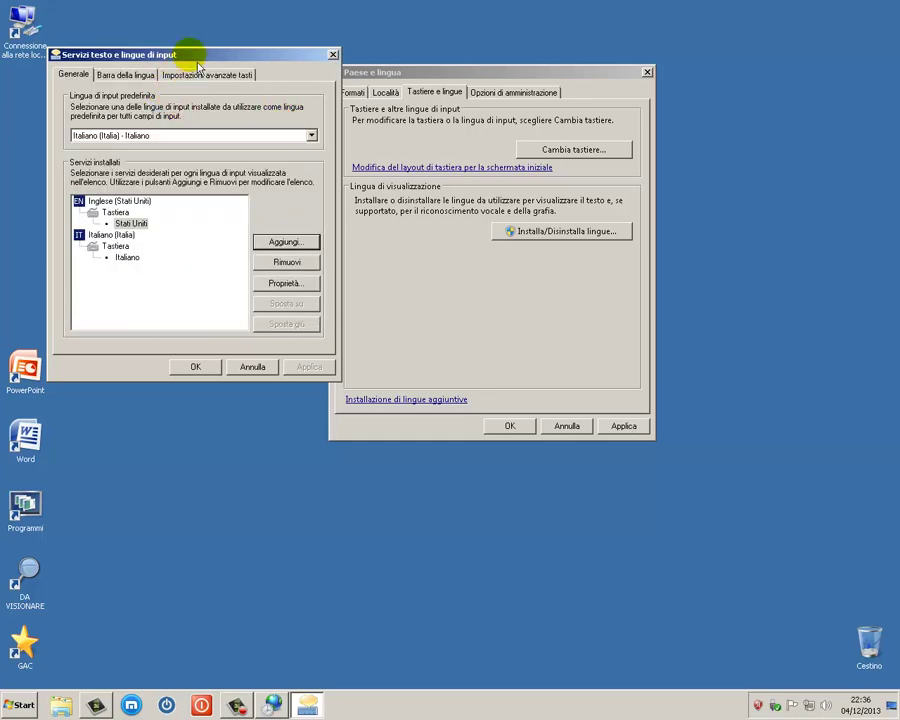
# Step: Float the language bar on the desktop, enable inactive transparency, additional taskbar icons and text labels, and apply the settings
pyautogui.click(126, 75)
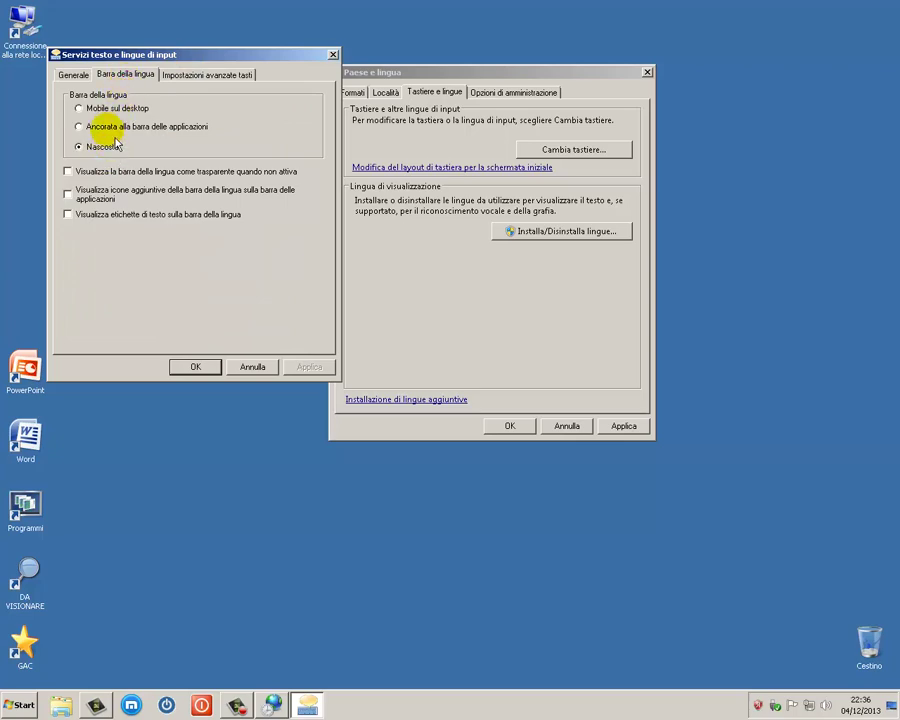
pyautogui.click(118, 127)
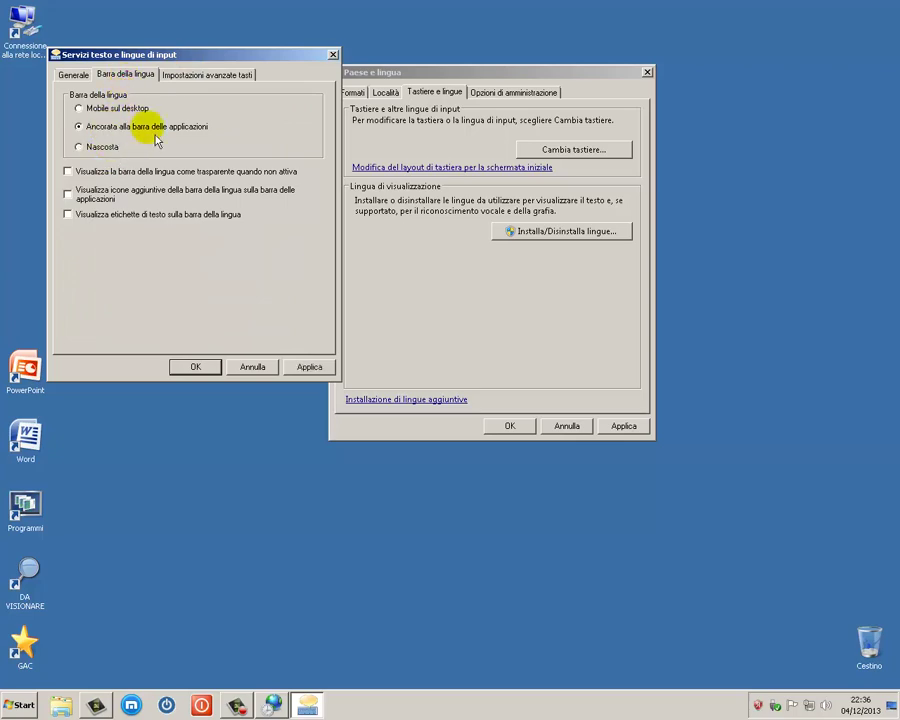
pyautogui.click(80, 108)
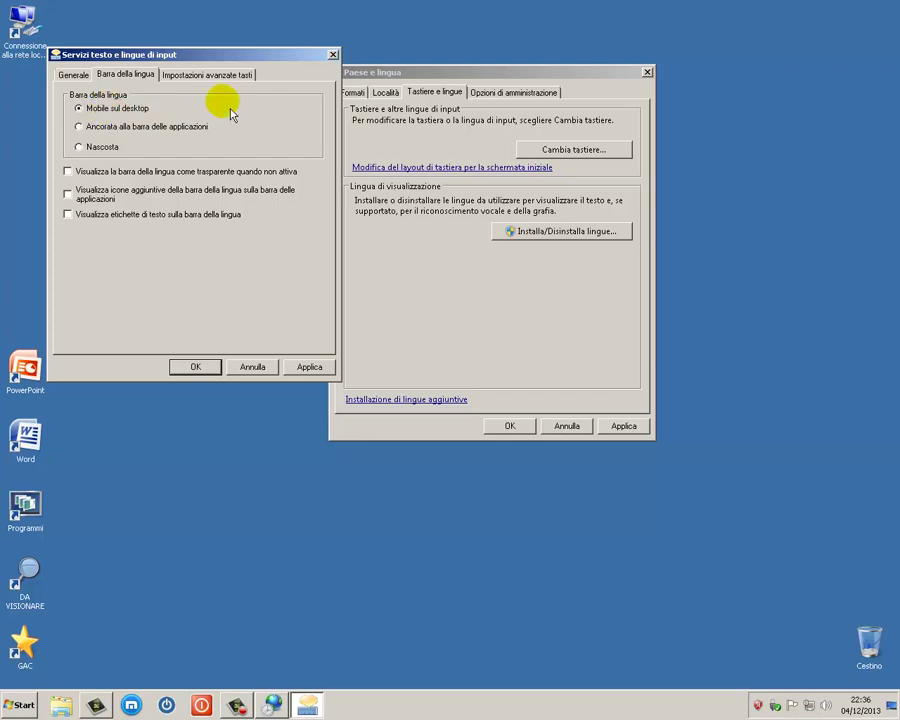
pyautogui.click(67, 171)
pyautogui.click(72, 200)
pyautogui.click(70, 216)
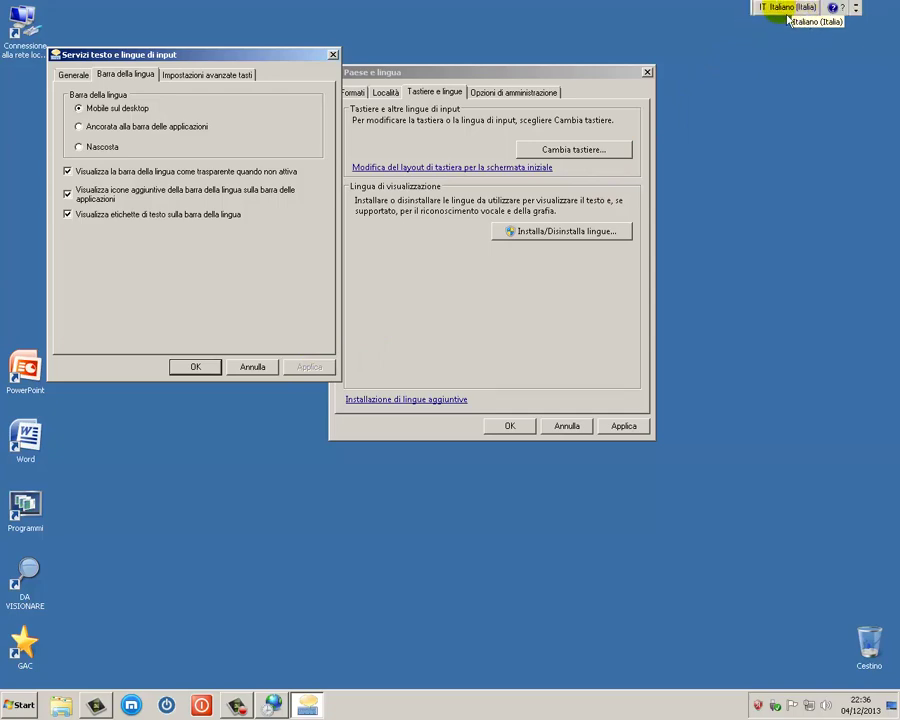
# Step: Set the language bar to hidden and apply the change
pyautogui.click(79, 147)
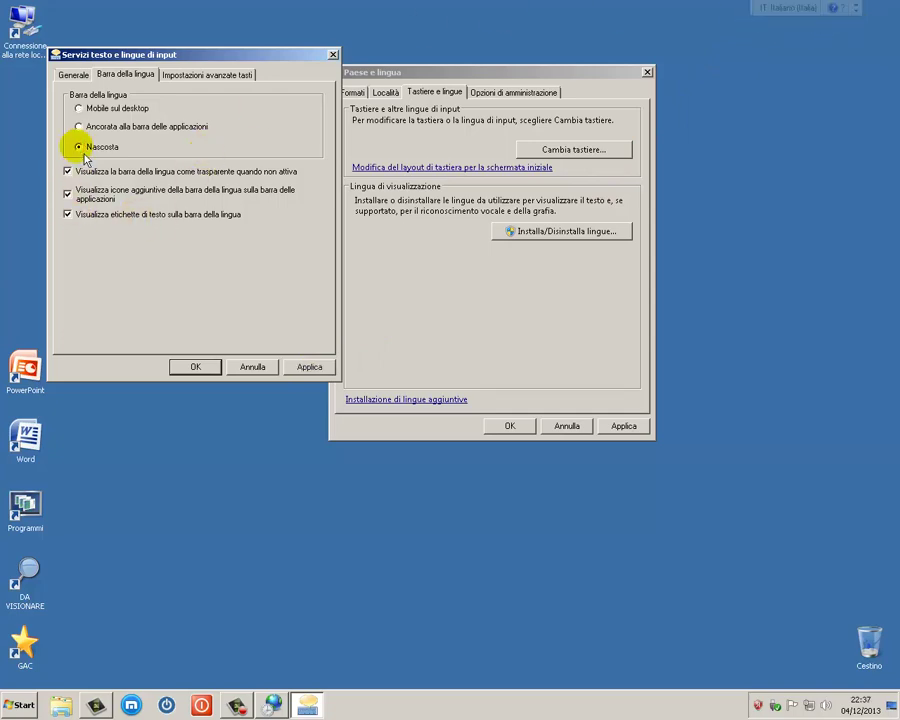
pyautogui.click(321, 366)
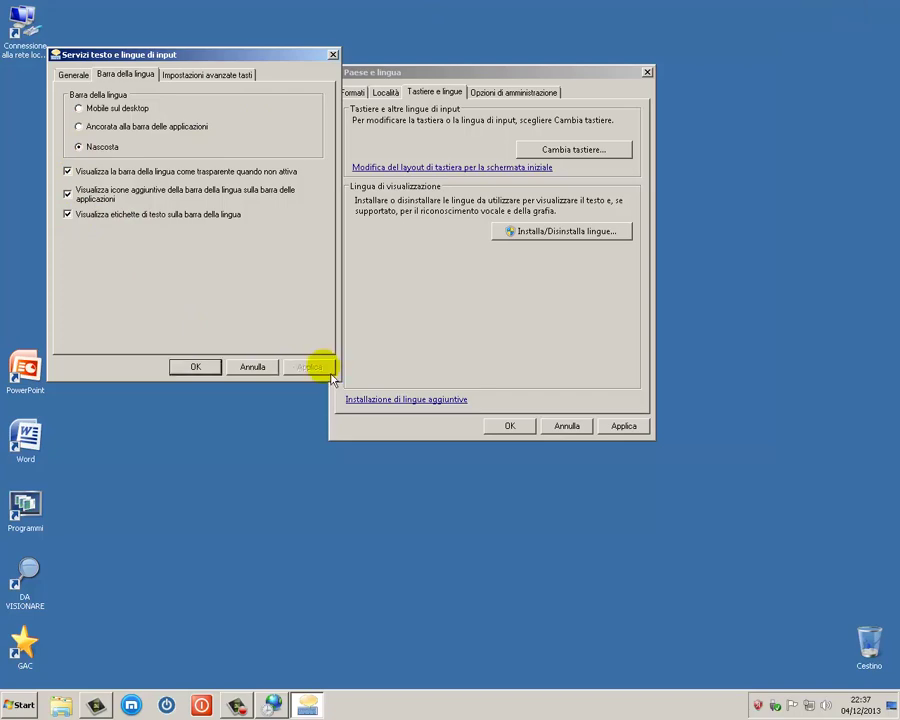
# Step: Examine the Caps Lock options and the key sequence choices for switching to Italian input, discarding any changes
pyautogui.click(200, 85)
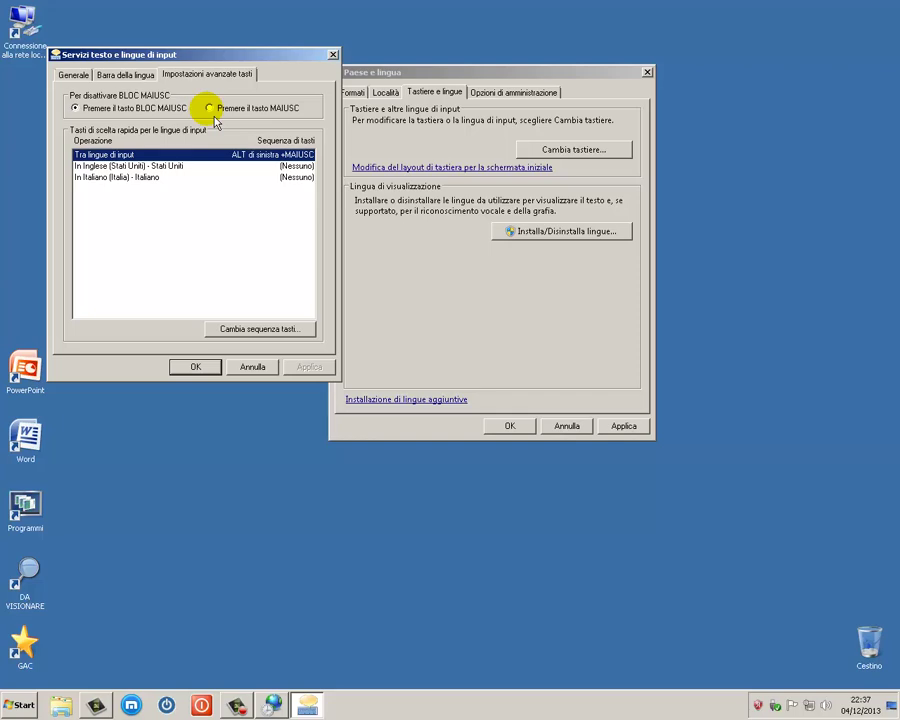
pyautogui.click(80, 108)
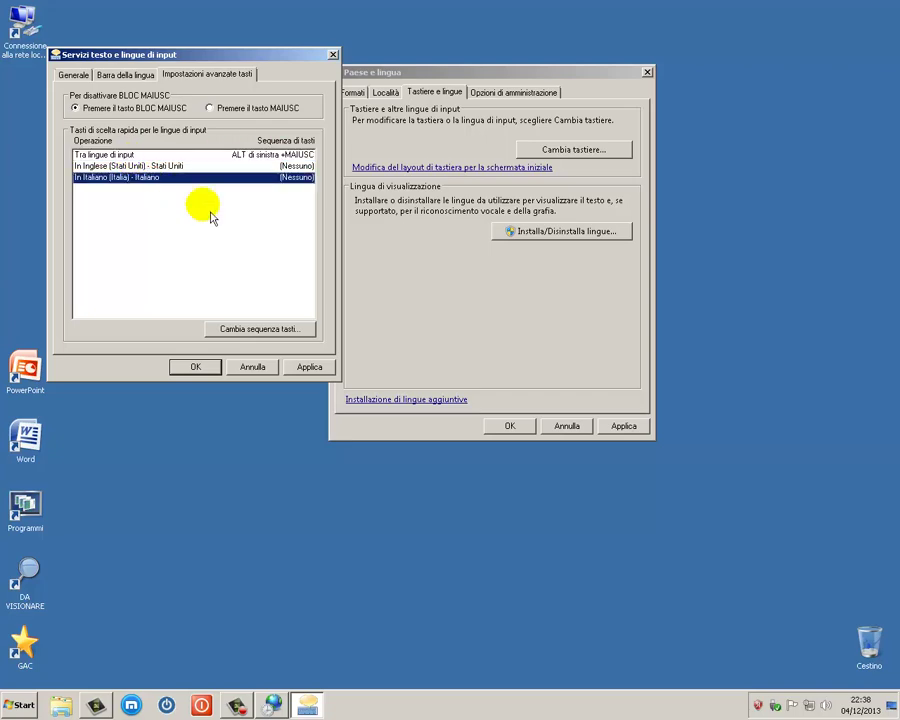
pyautogui.click(250, 335)
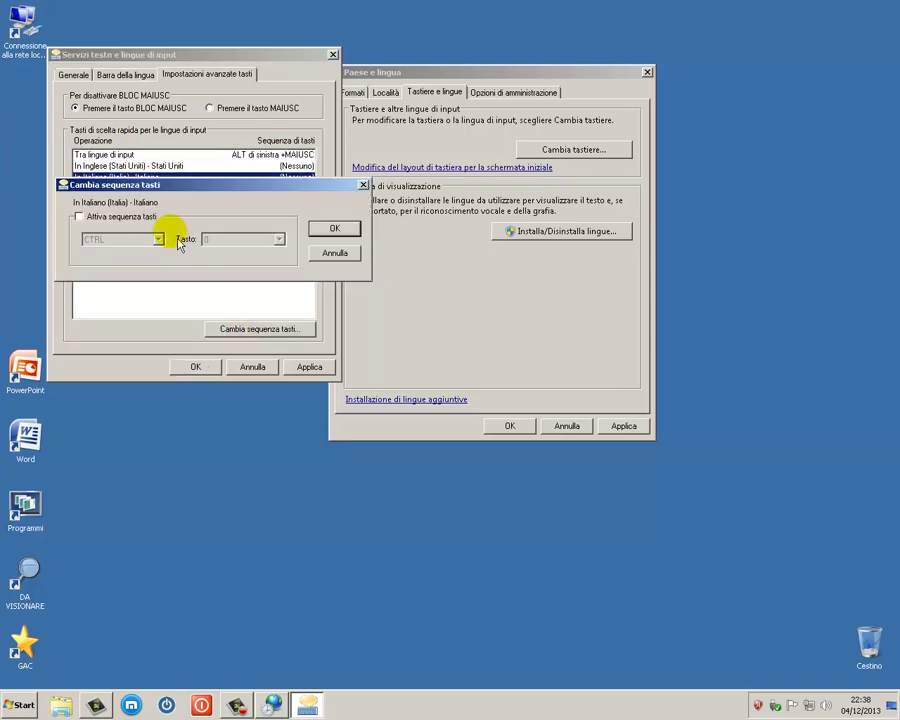
pyautogui.click(80, 217)
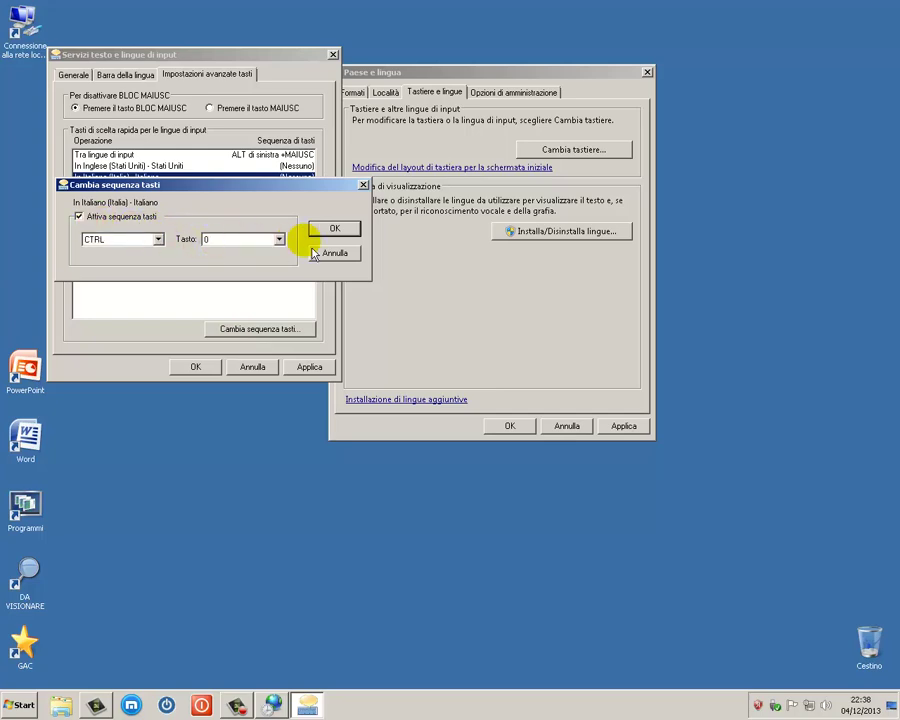
pyautogui.click(279, 241)
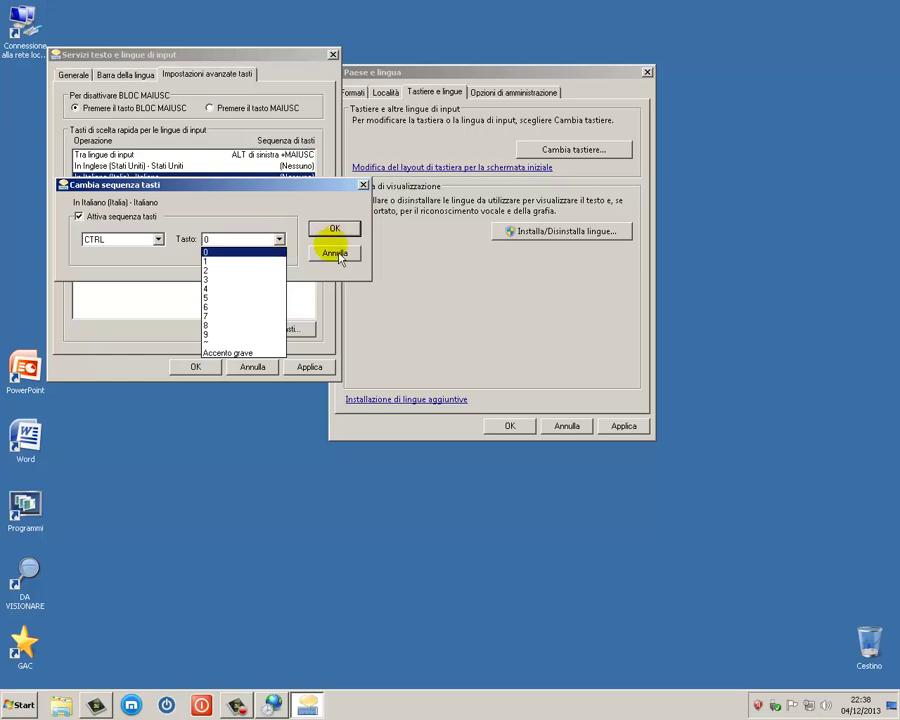
pyautogui.click(337, 252)
pyautogui.click(337, 254)
pyautogui.press('Escape')
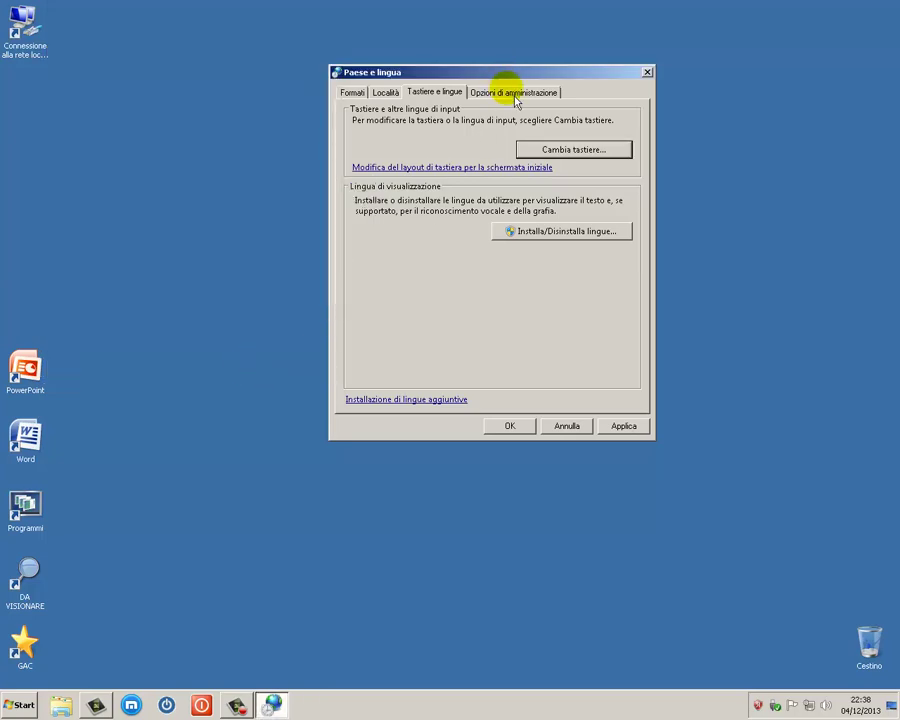
# Step: Apply the pending regional changes and review the welcome screen and new user account settings without copying them
pyautogui.click(515, 95)
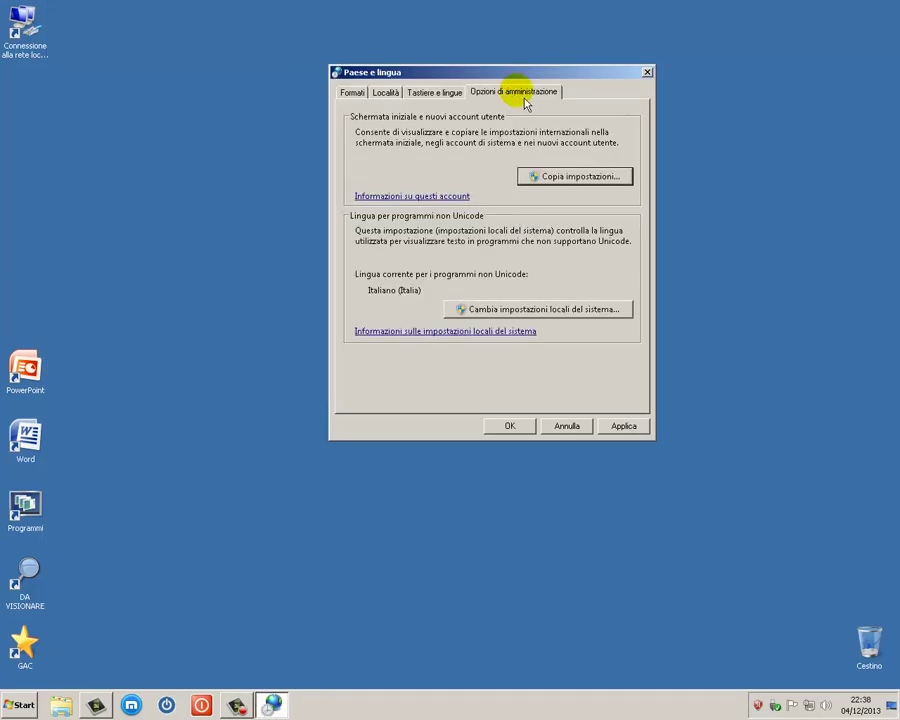
pyautogui.click(576, 180)
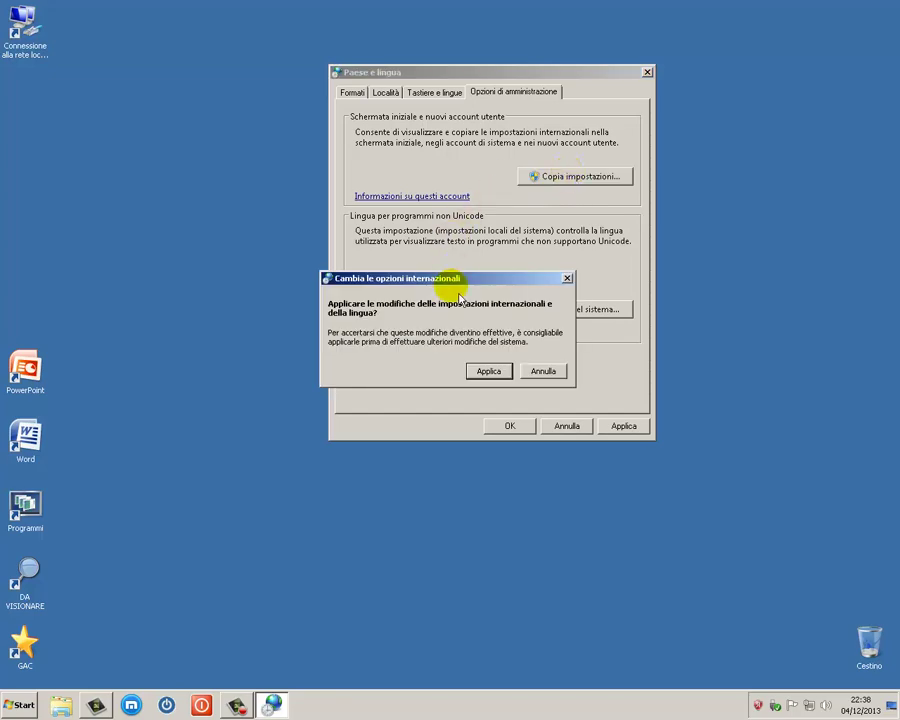
pyautogui.click(490, 371)
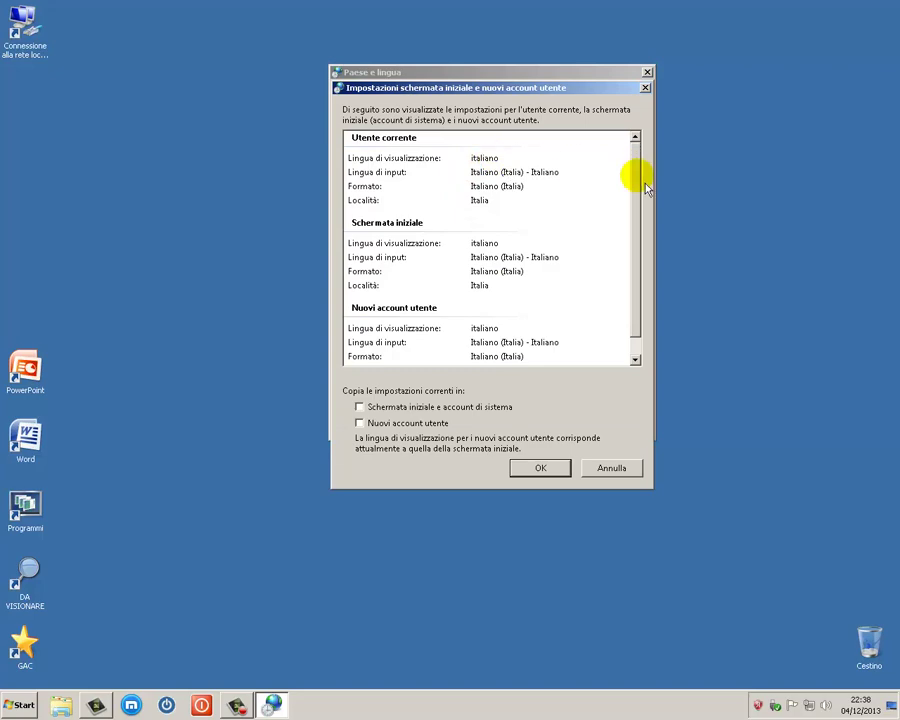
pyautogui.moveTo(637, 191); pyautogui.dragTo(645, 289)
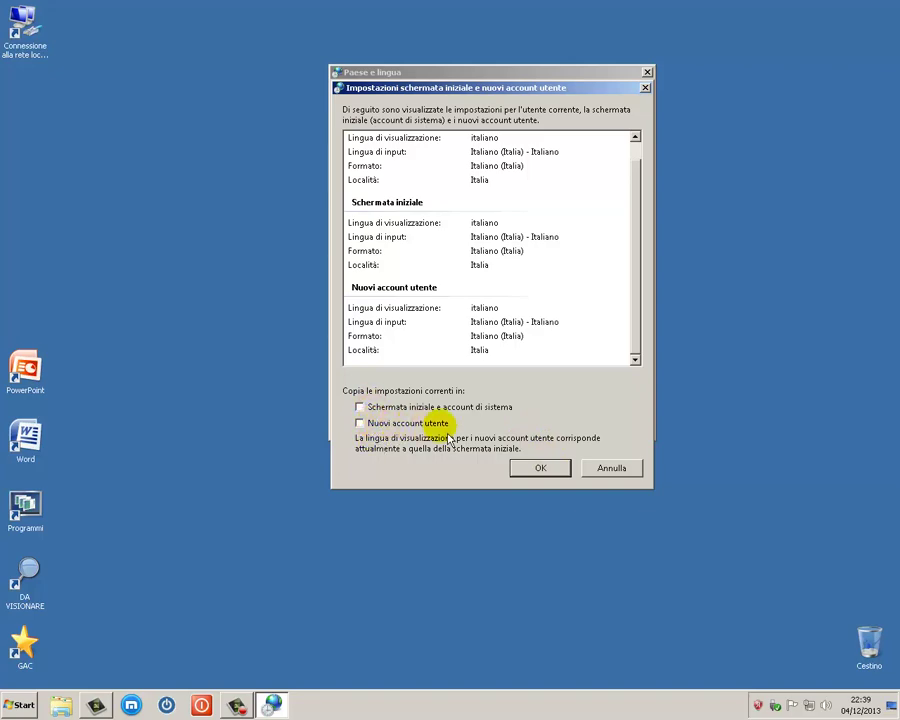
pyautogui.click(610, 471)
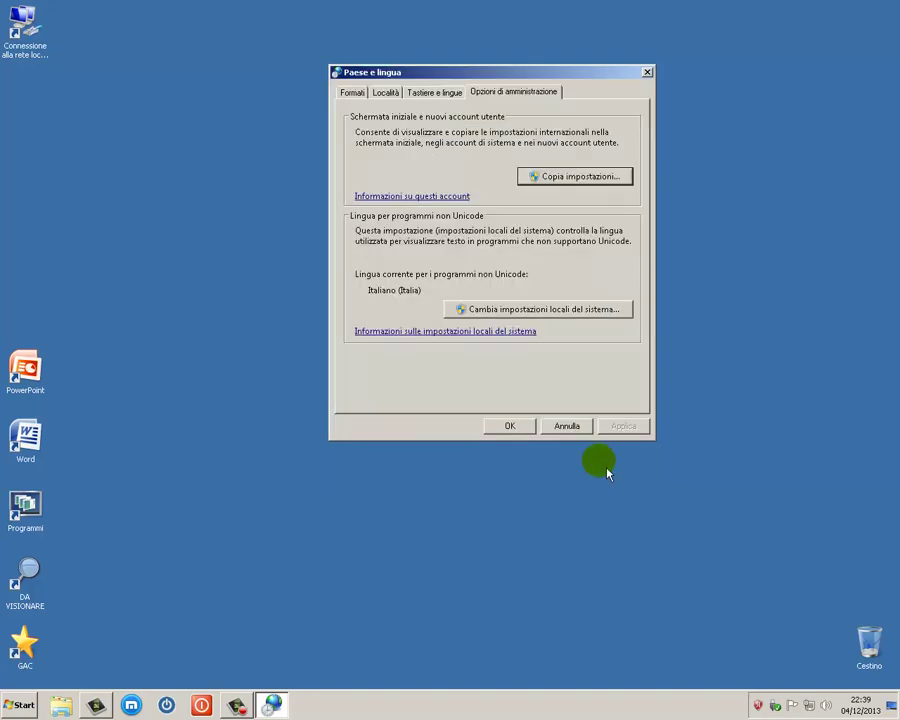
# Step: Check the system locales available for non-Unicode programs and leave the setting without saving
pyautogui.click(552, 309)
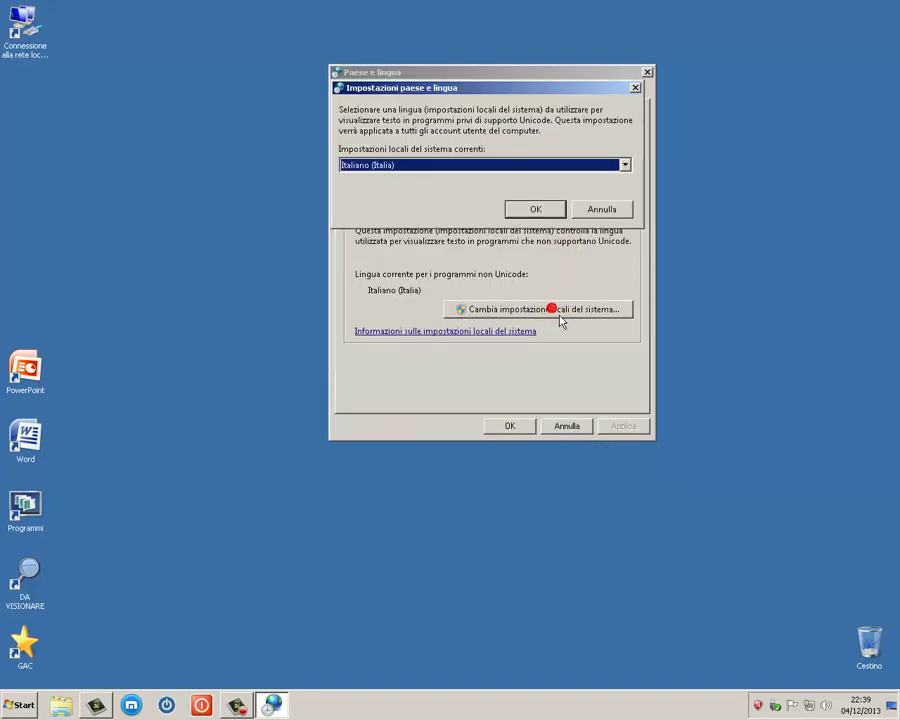
pyautogui.click(629, 175)
pyautogui.click(573, 158)
pyautogui.click(595, 211)
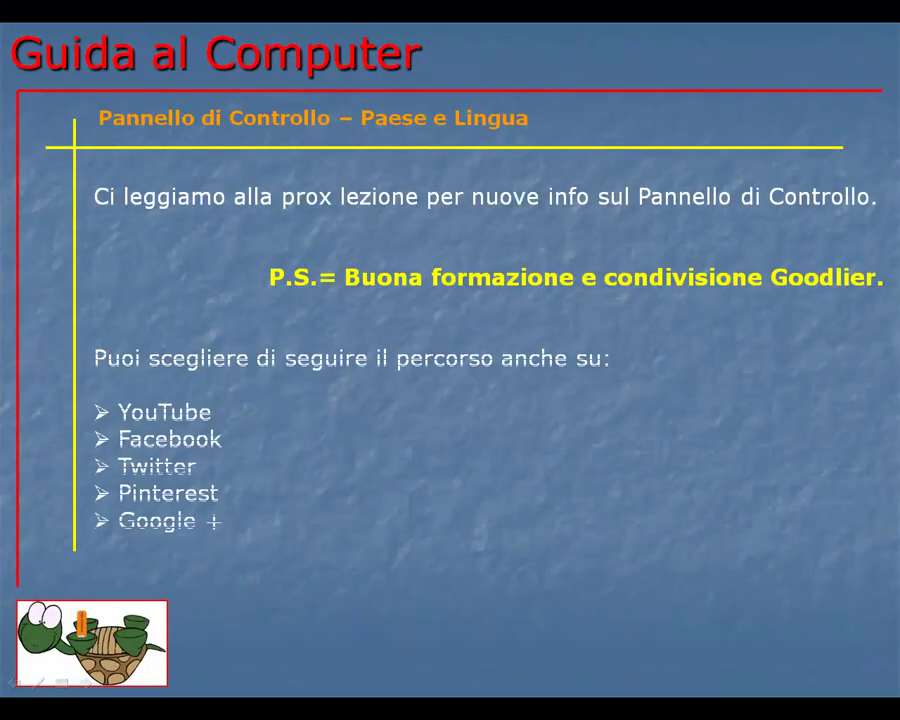